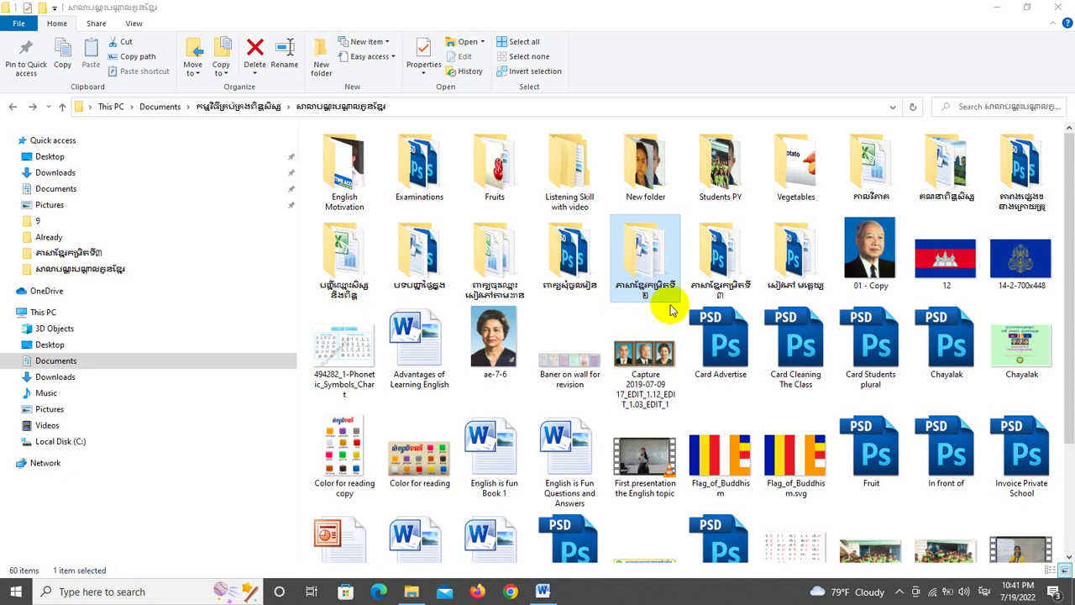
Open the Word document "ភាសាខ្មែរ កម្រិតទី៣" from the folder ភាសាខ្មែរកម្រិតទី៣ and maximize its window
double_click(727, 269)
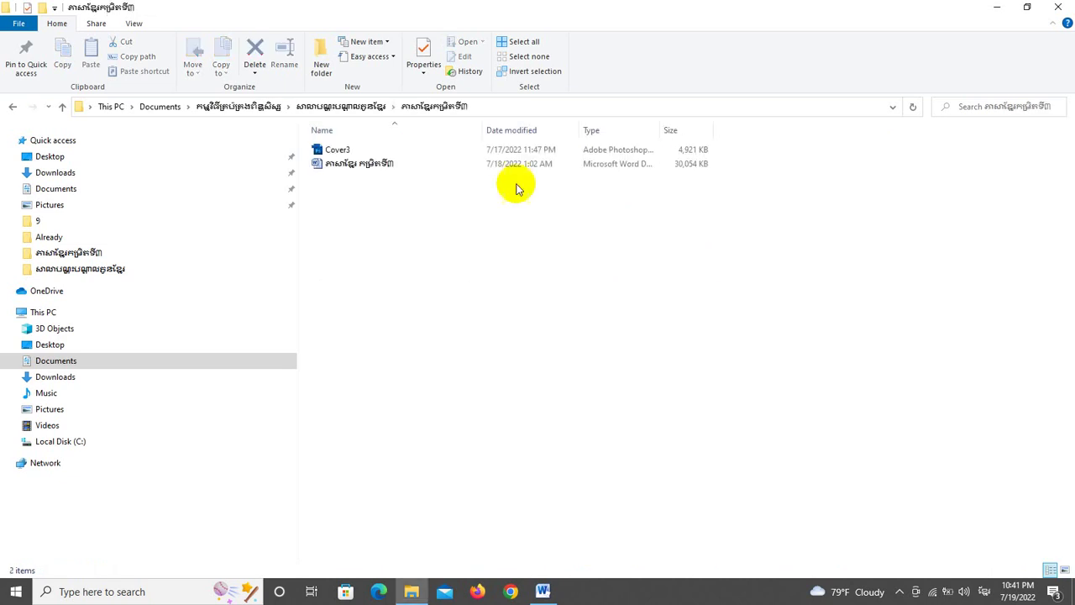
click(356, 168)
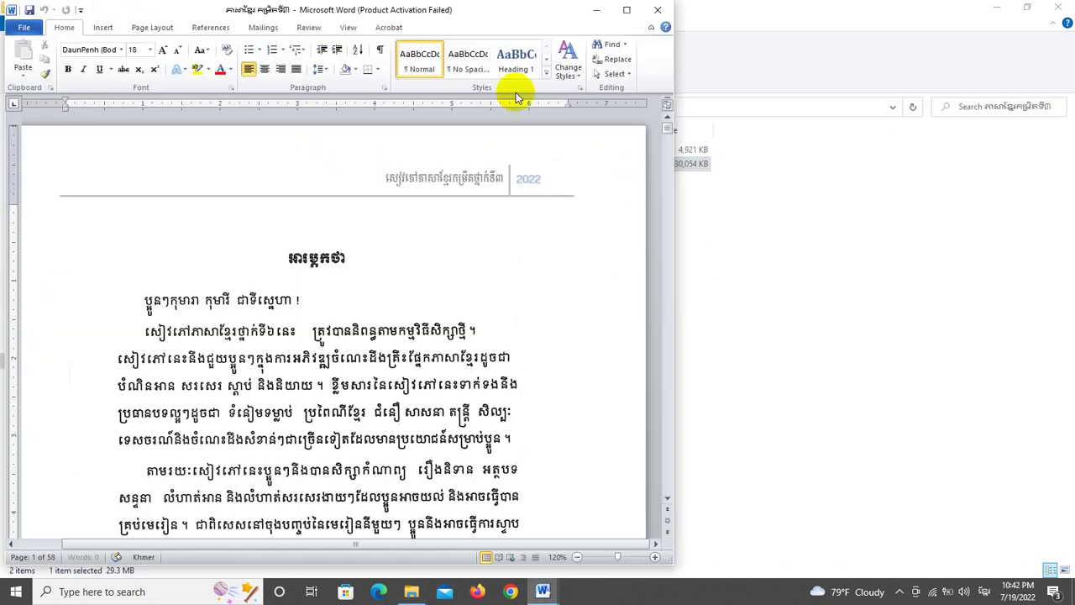
double_click(628, 15)
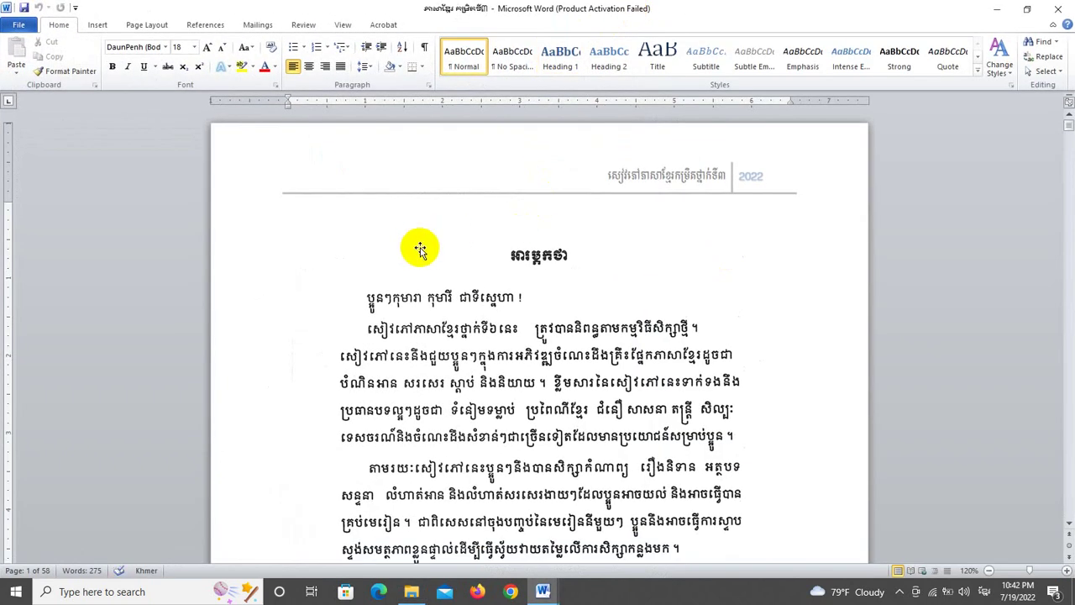
Publish the document as a PDF named "ភាសាខ្មែរ កម្រិតទី៣" on the Desktop, and close the document and the folder window
click(22, 26)
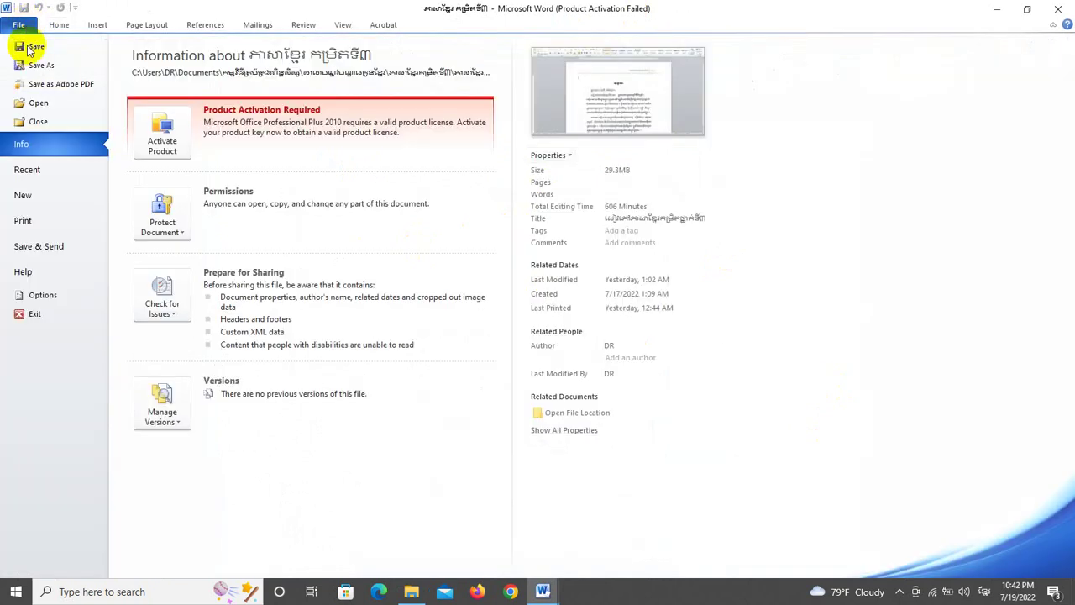
click(70, 250)
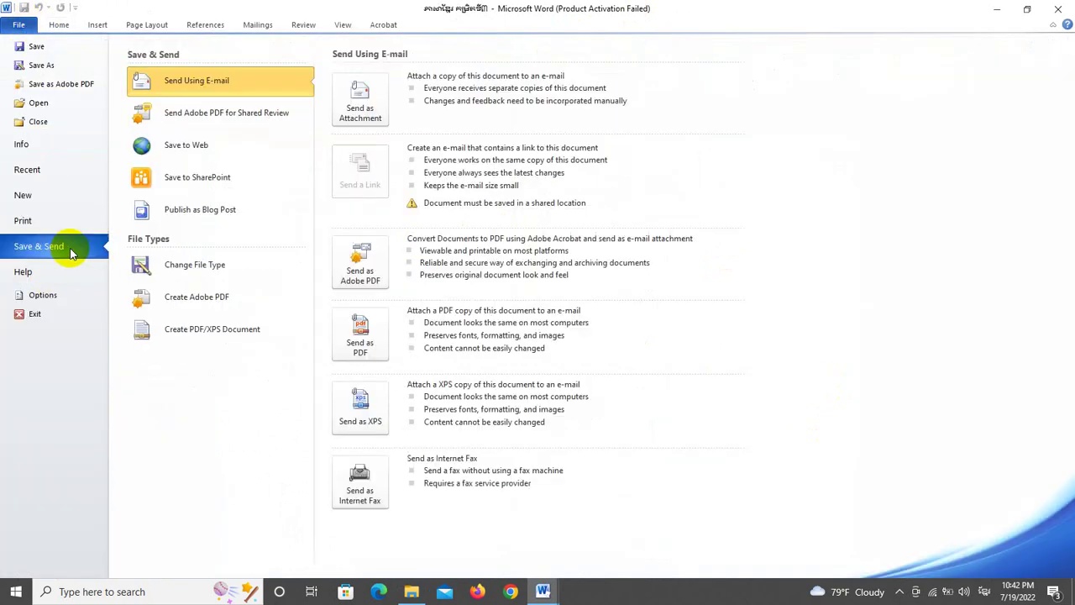
click(200, 340)
click(359, 185)
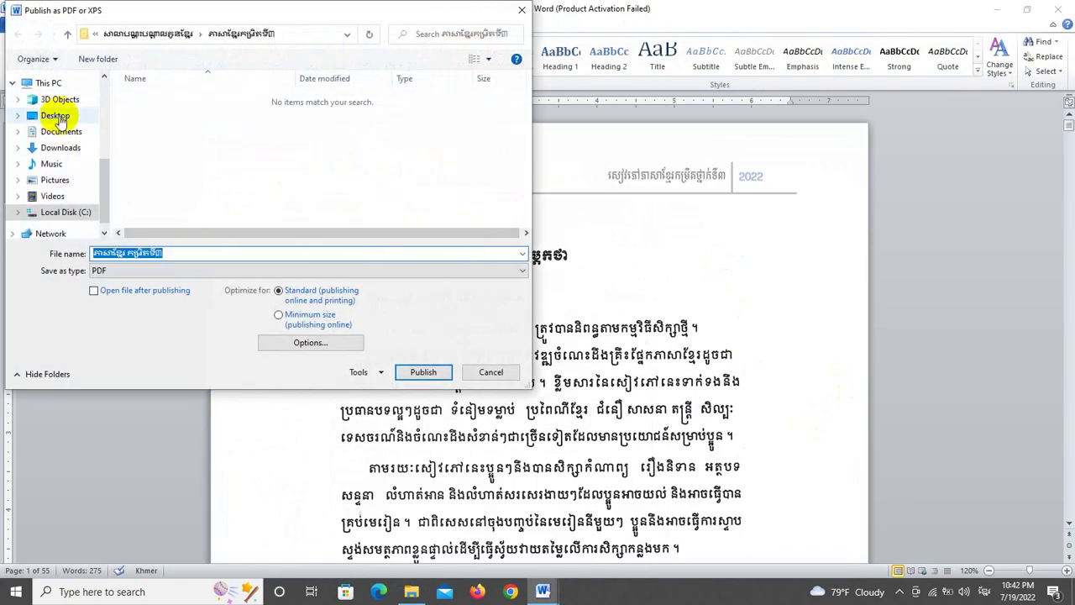
click(55, 115)
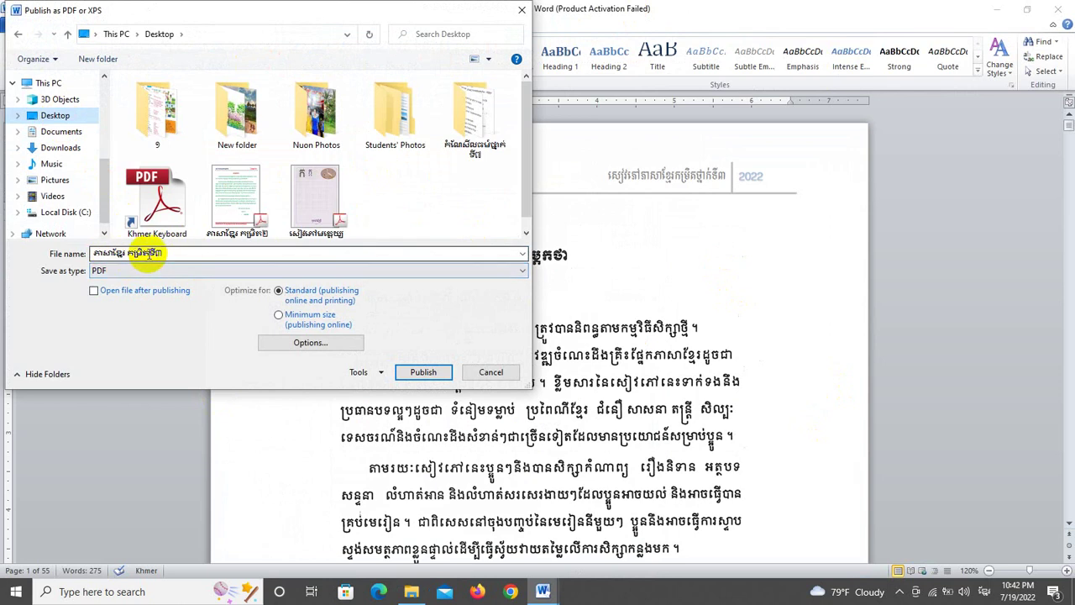
click(417, 375)
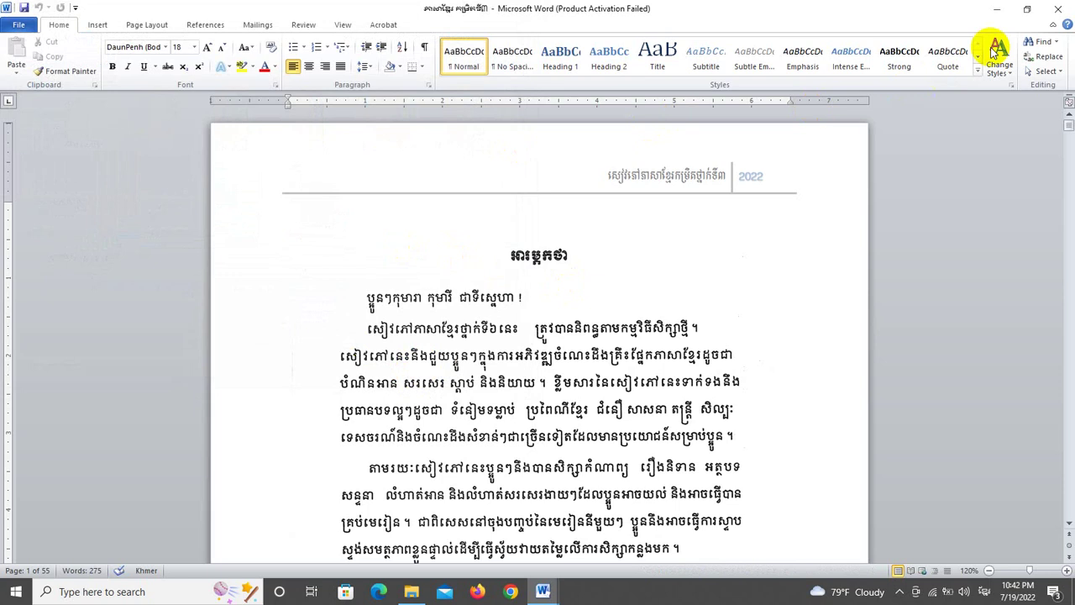
click(1059, 9)
click(1059, 9)
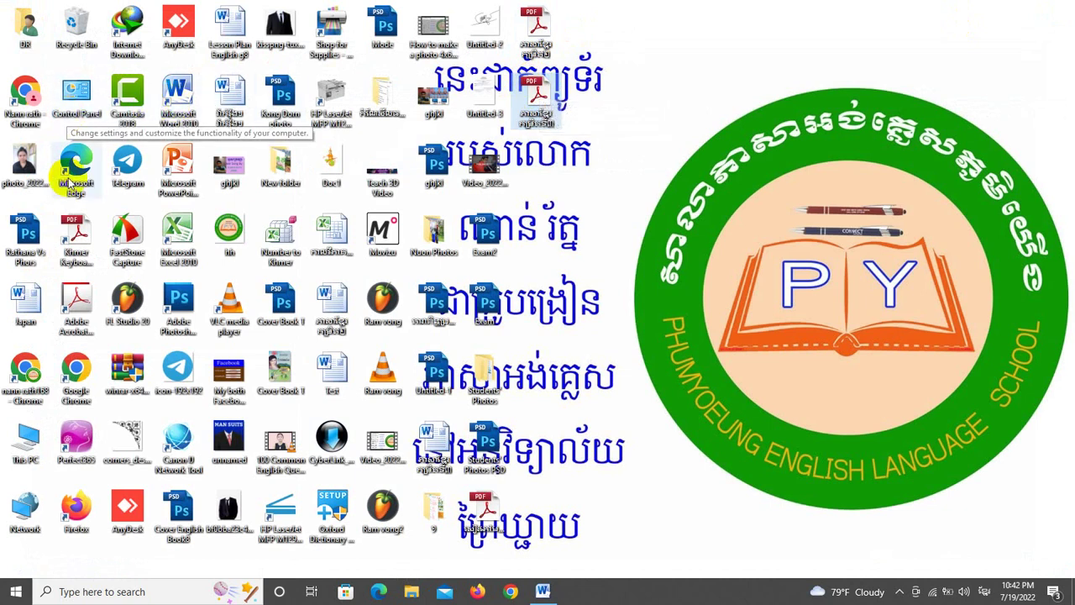
Switch to Chrome, search the web for "drive" and open Google Drive's My Drive page in a maximized window
click(31, 382)
double_click(31, 382)
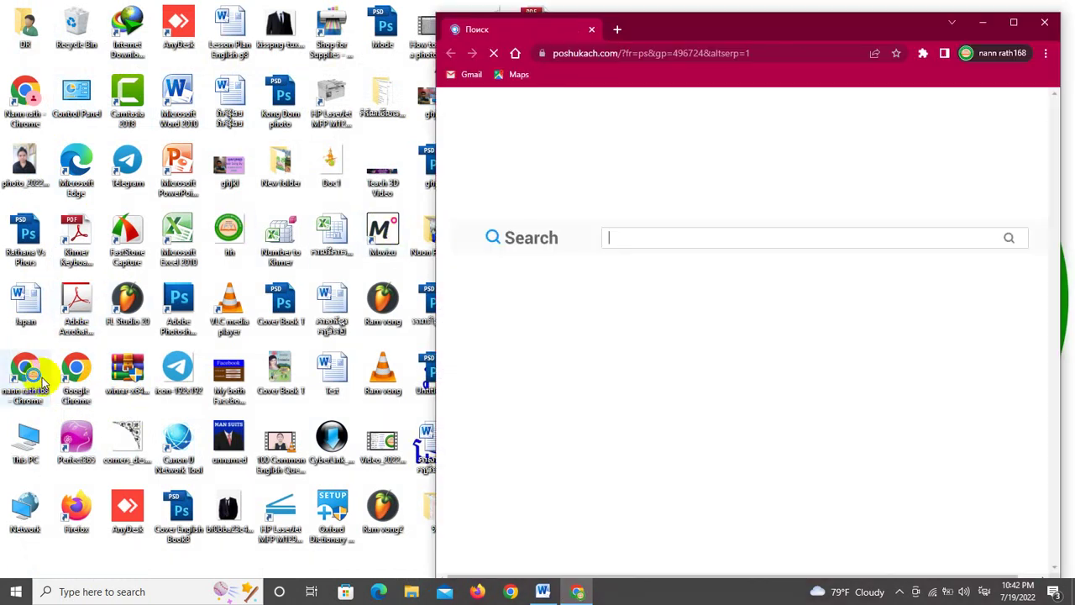
click(634, 243)
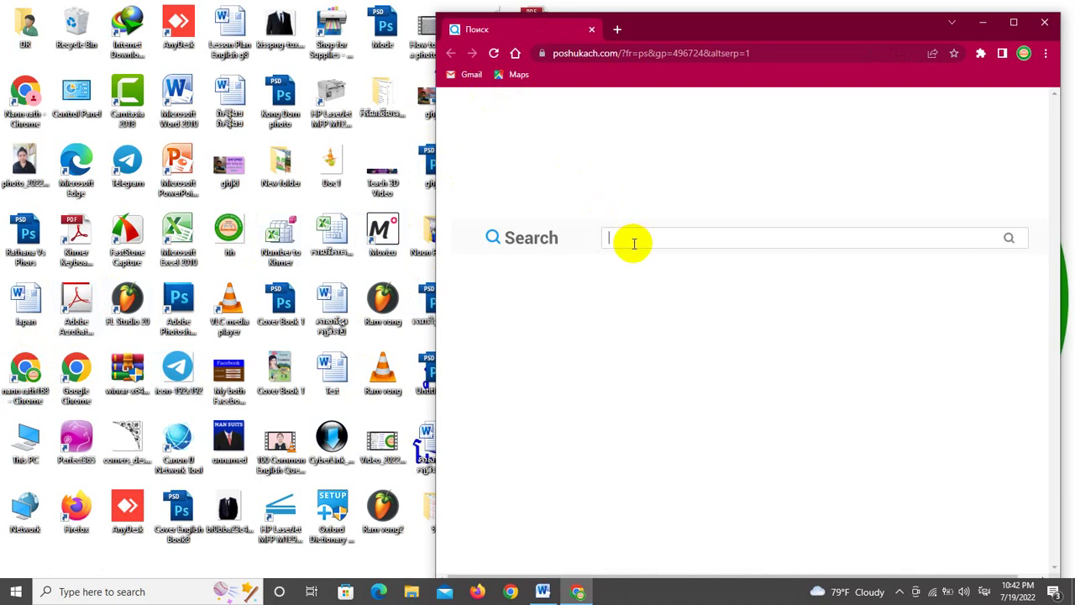
text(ខ)
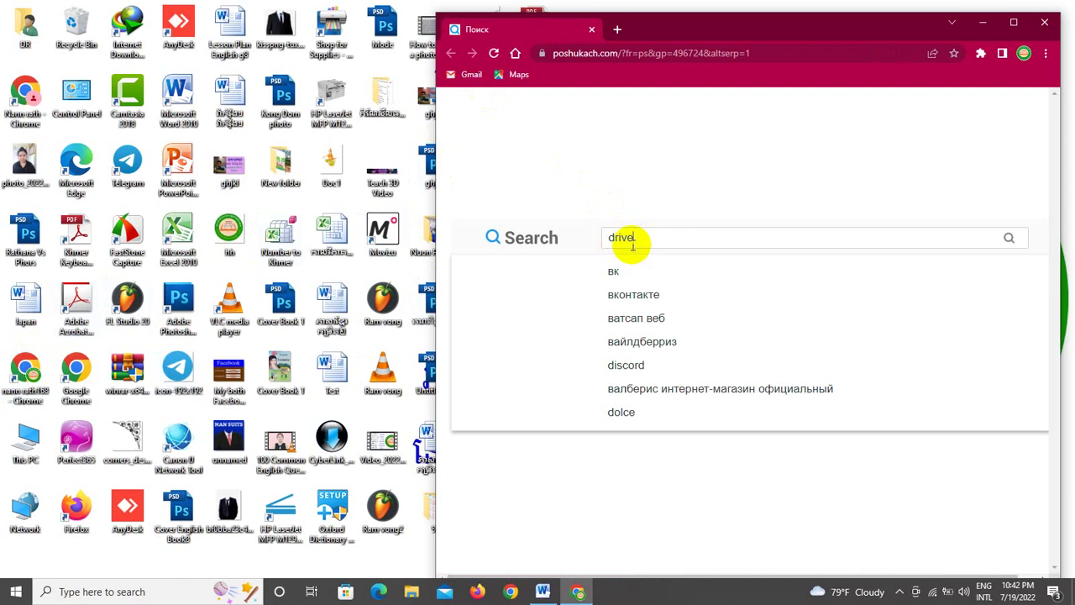
key(Return)
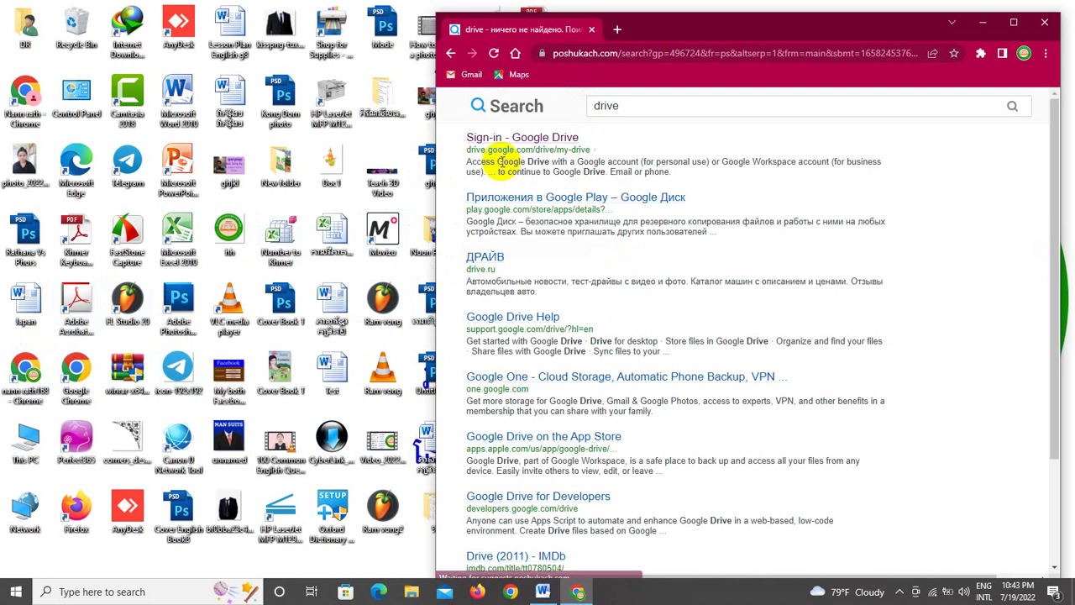
click(562, 138)
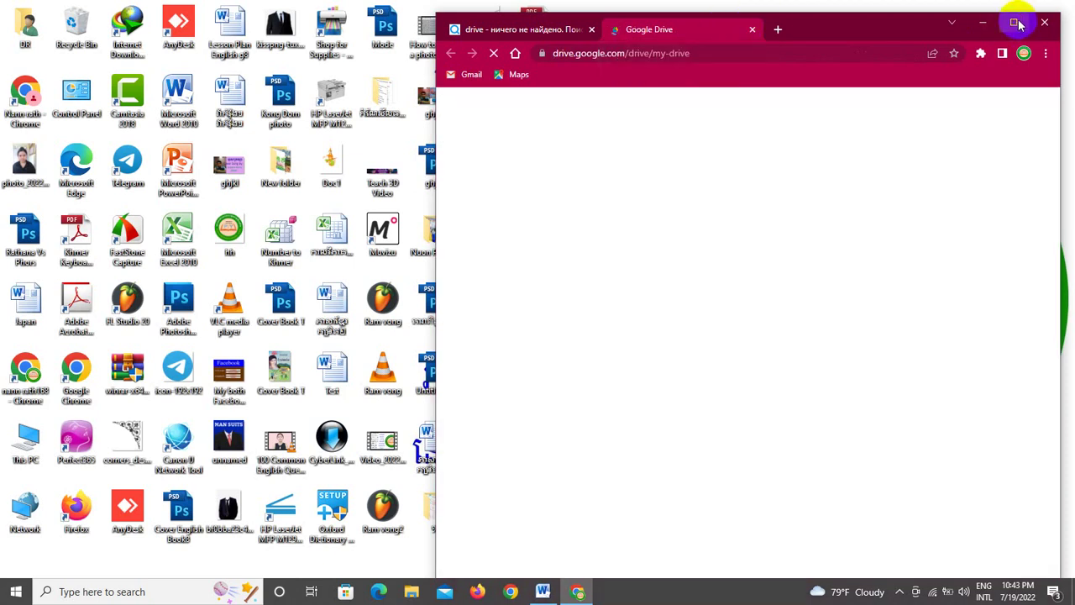
click(1014, 22)
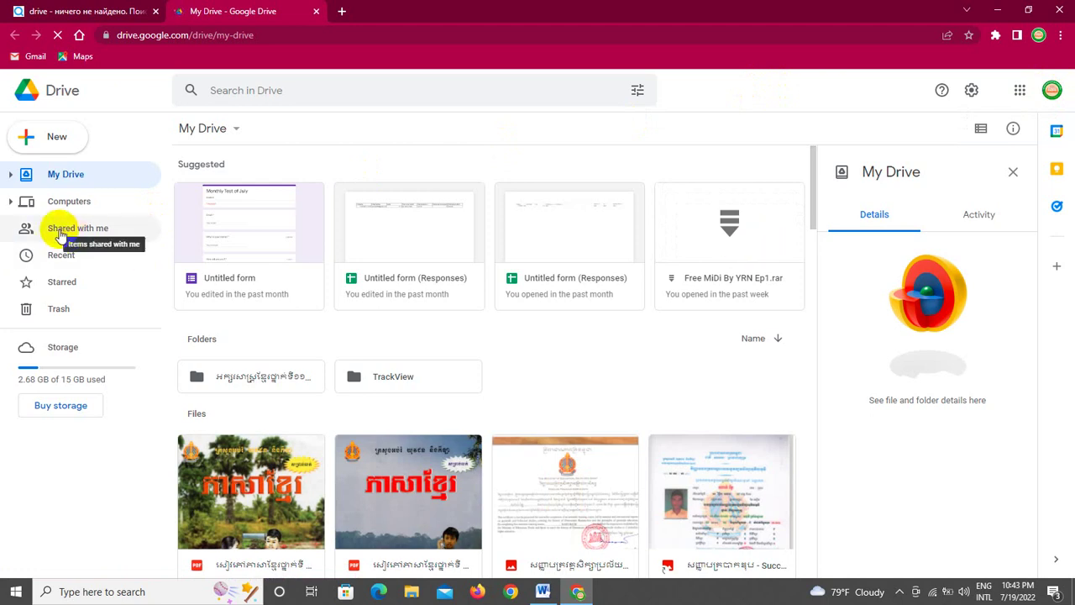
Try to upload the Desktop PDFs "ភាសាខ្មែរ កម្រិតទី៣", "សៀវភៅមត្តេយ្យ" and "ភាសាខ្មែរ កម្រិត២" to My Drive
click(26, 138)
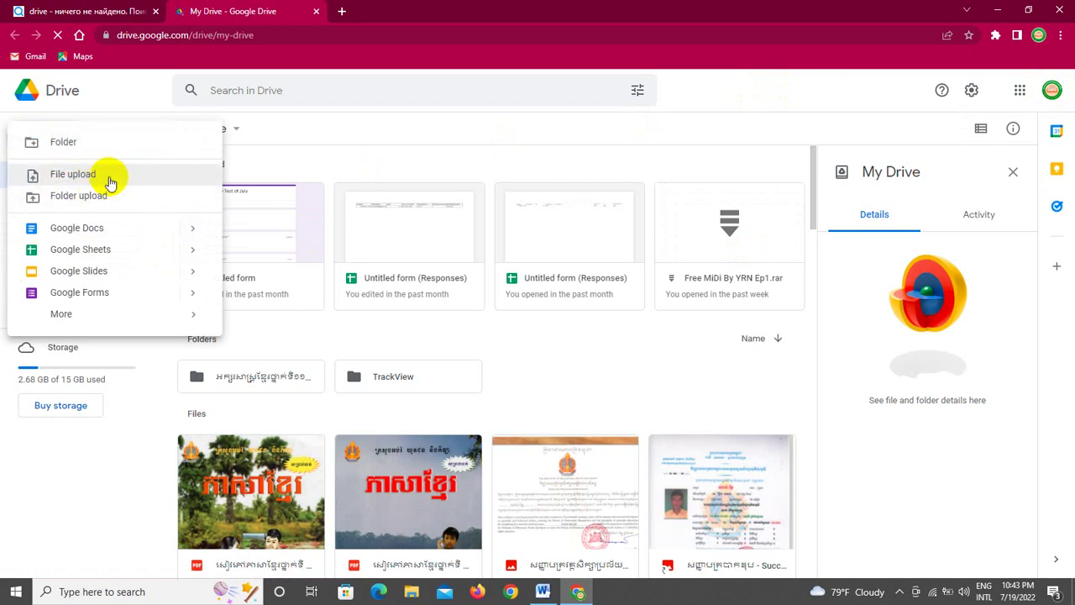
click(93, 173)
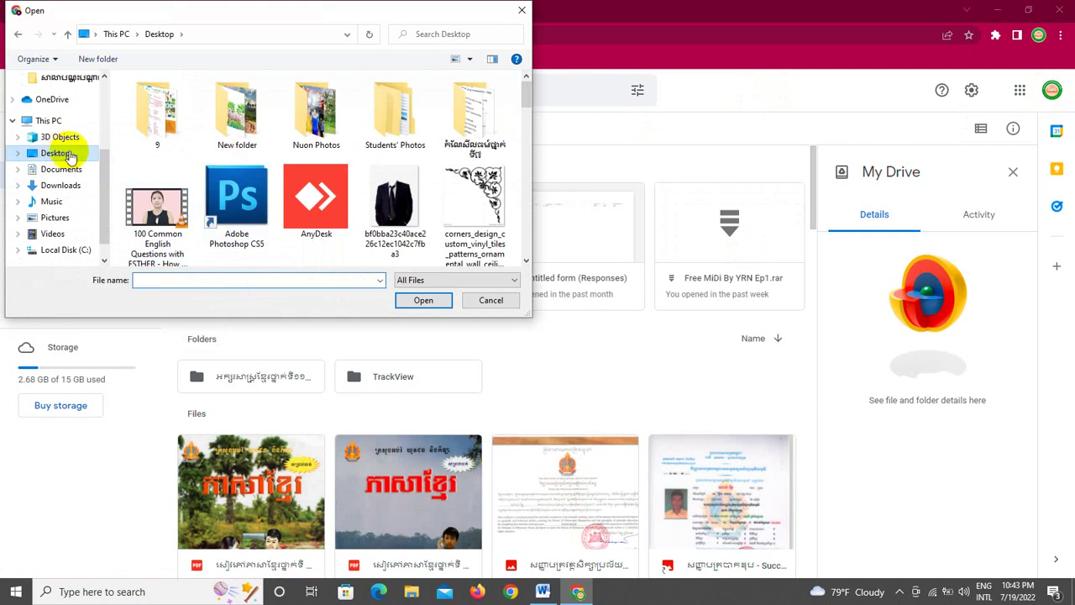
scroll(392, 160, down, 3)
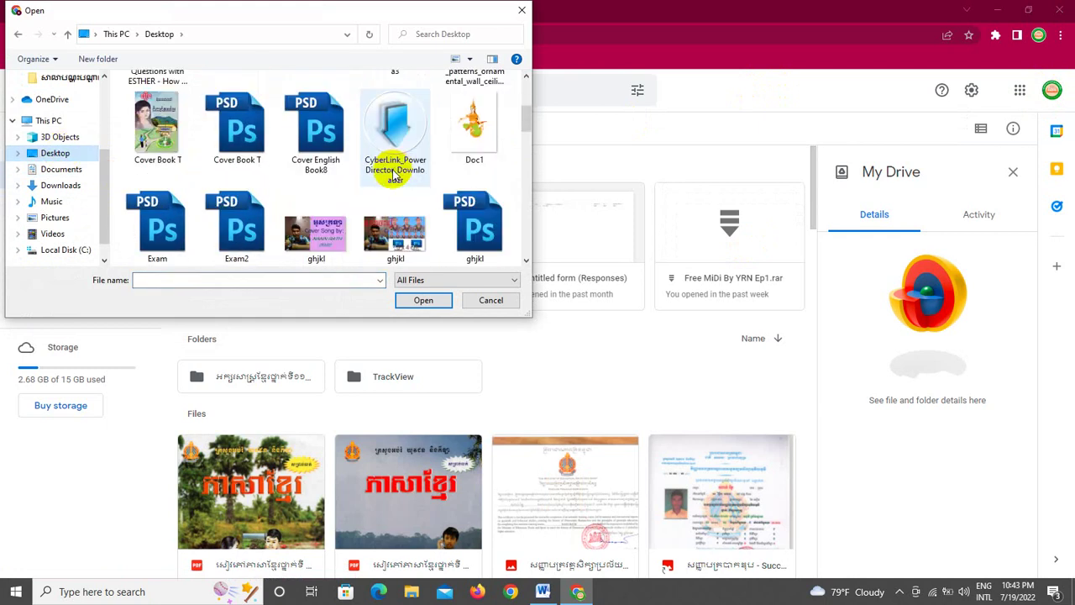
scroll(393, 176, down, 10)
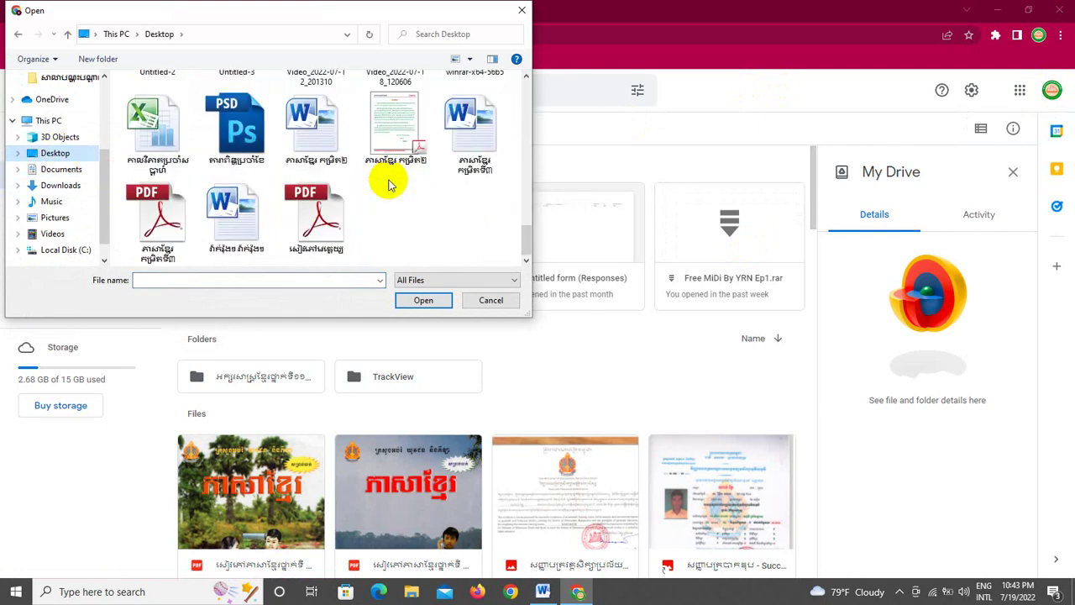
click(148, 238)
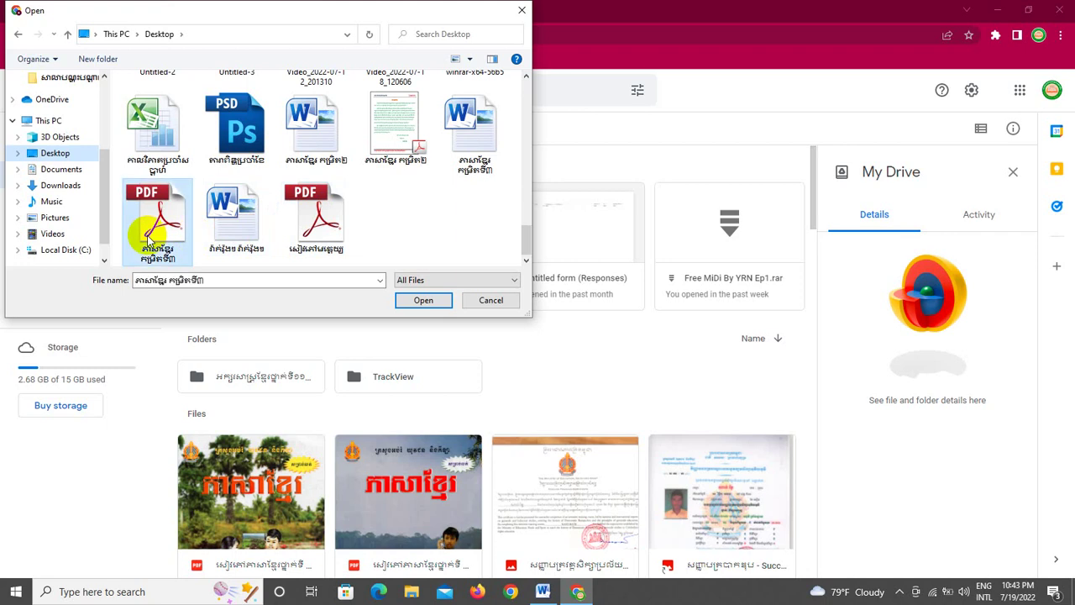
ctrl+click(323, 224)
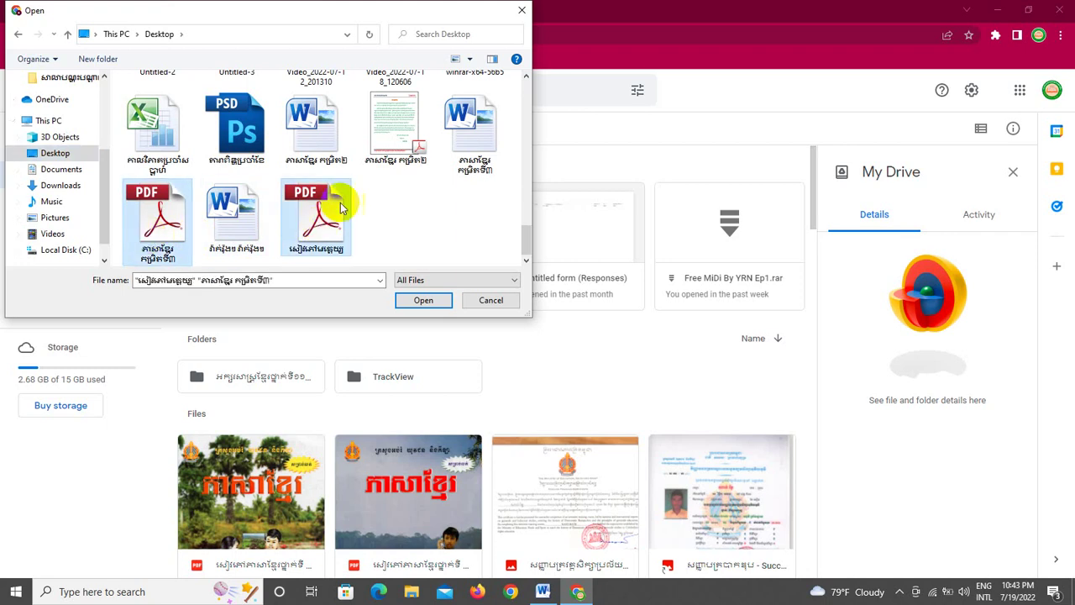
ctrl+click(402, 134)
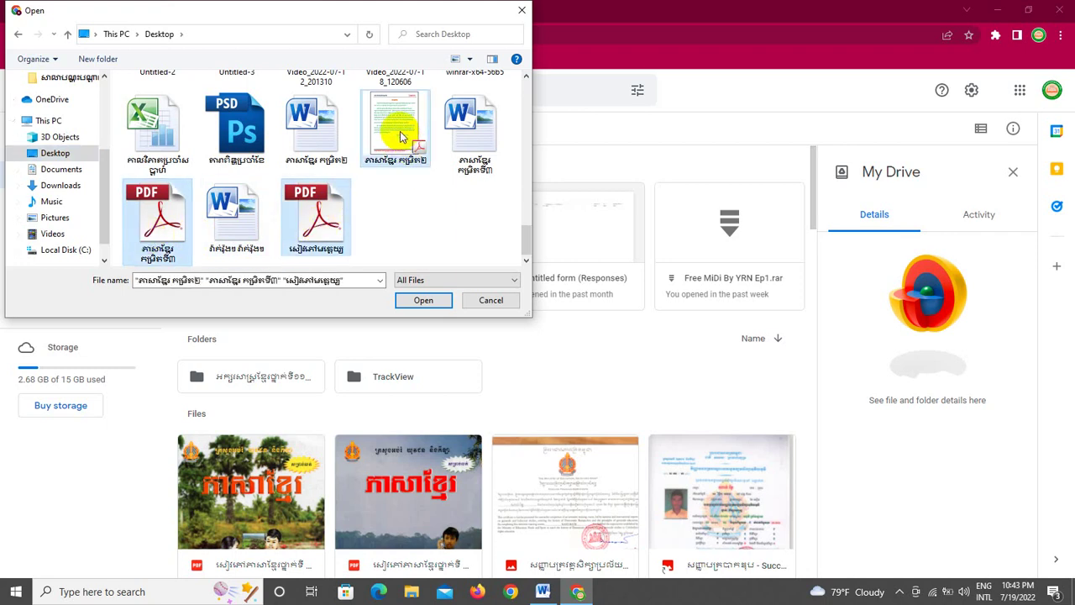
click(419, 304)
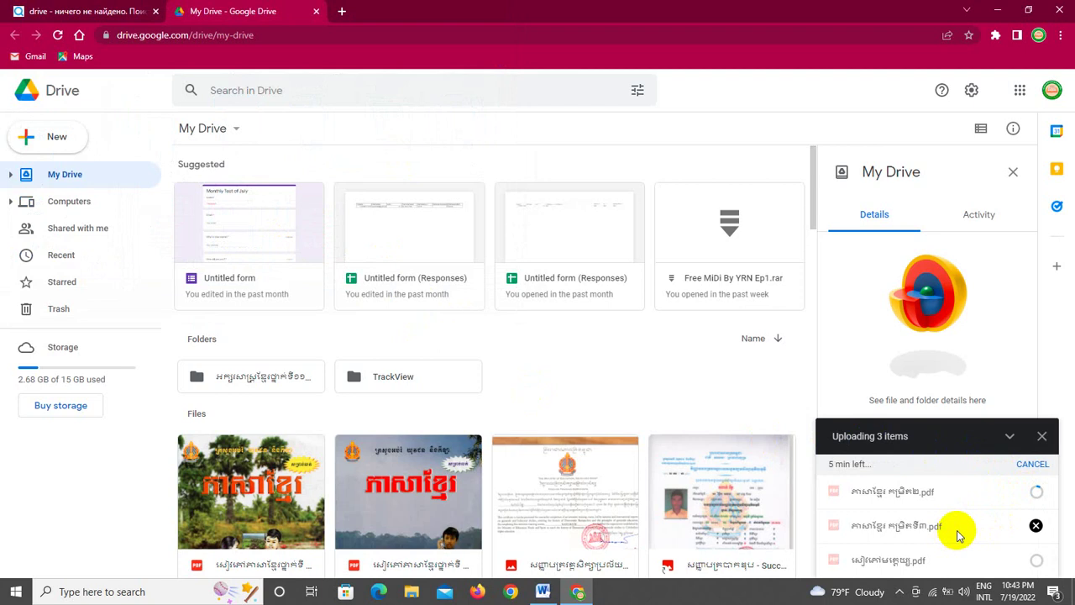
Reload My Drive and check the details of the file "ភាសាខ្មែរ ថ្នាក់ទី៣.pdf"
click(58, 35)
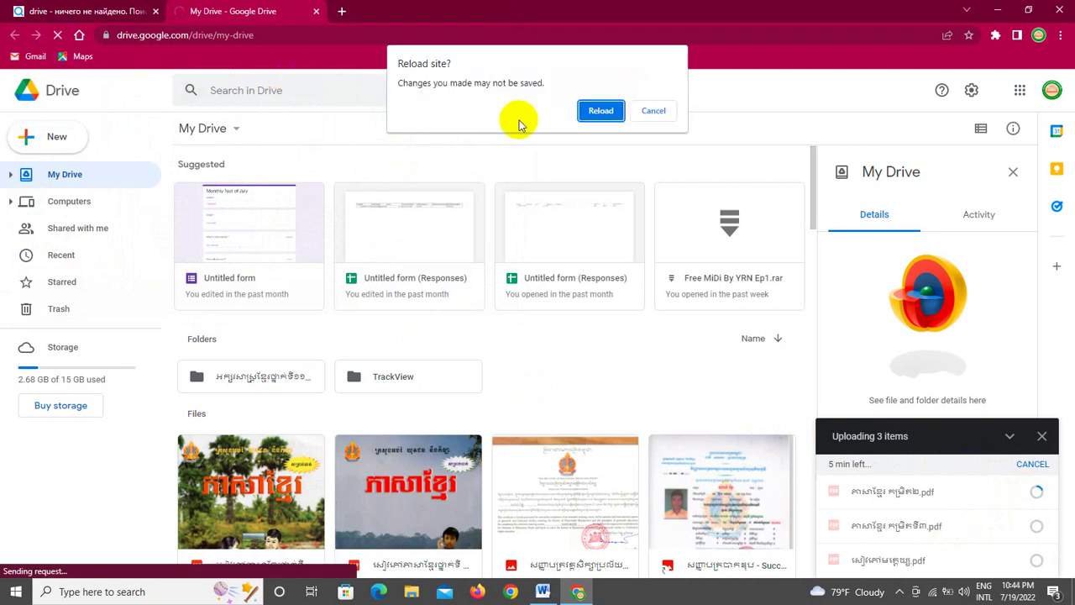
click(599, 113)
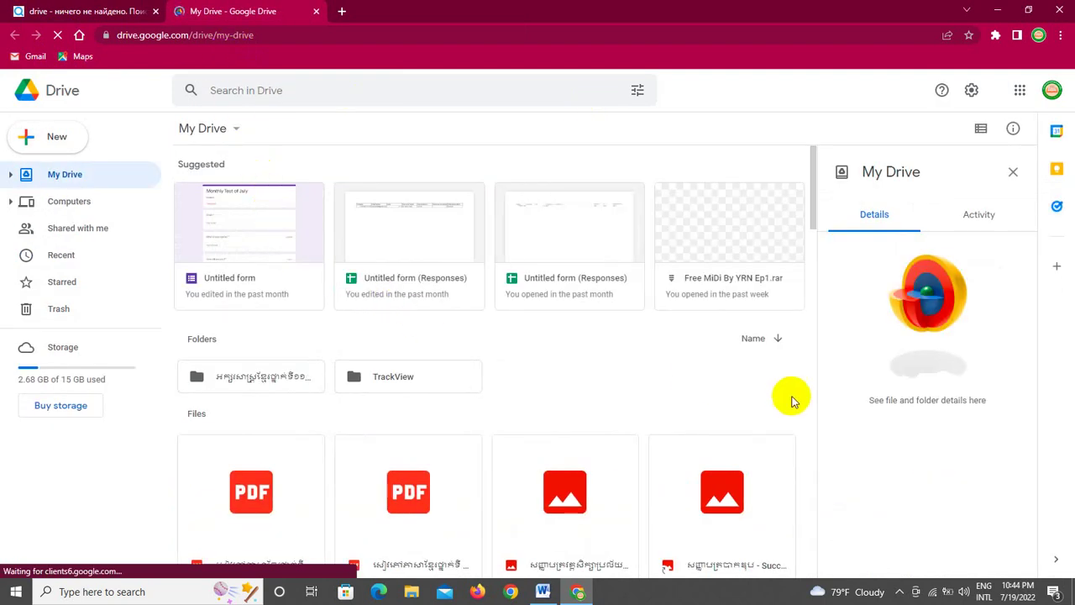
scroll(790, 391, down, 3)
scroll(403, 336, up, 3)
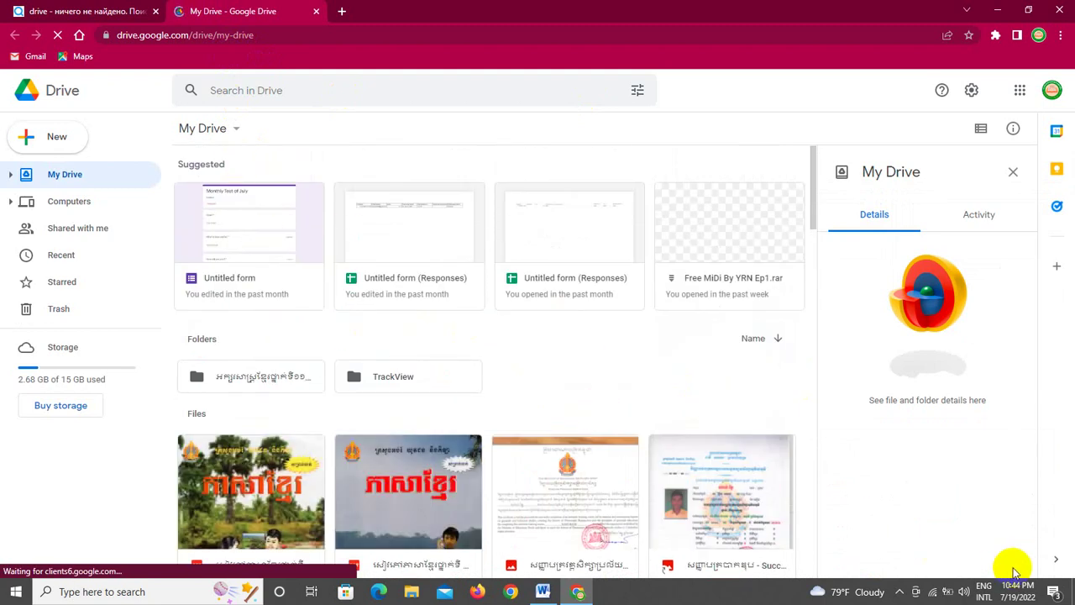
scroll(557, 332, down, 3)
scroll(537, 330, down, 5)
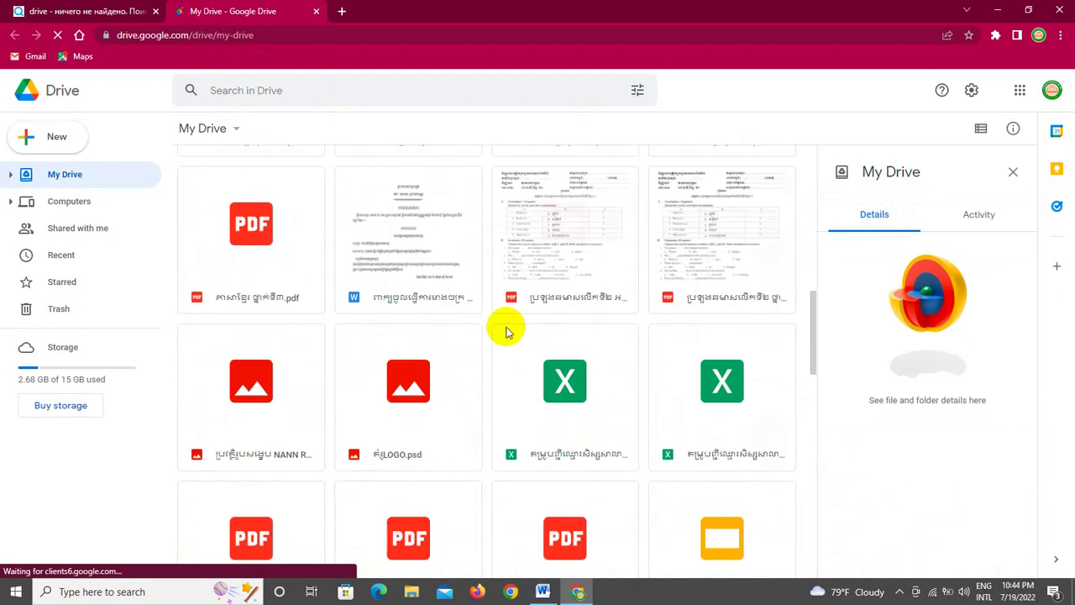
click(244, 238)
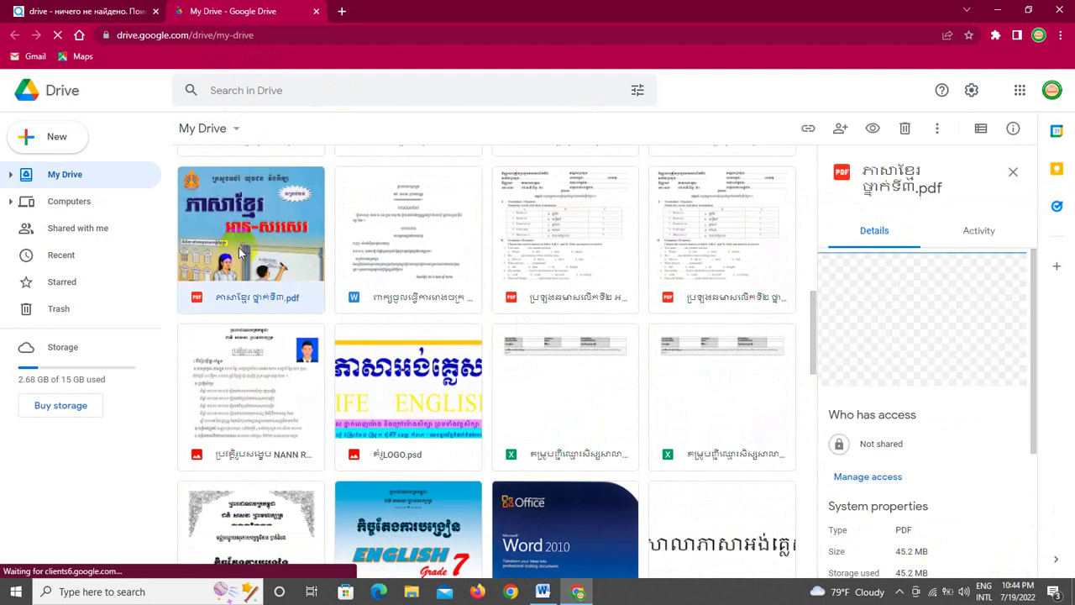
click(248, 291)
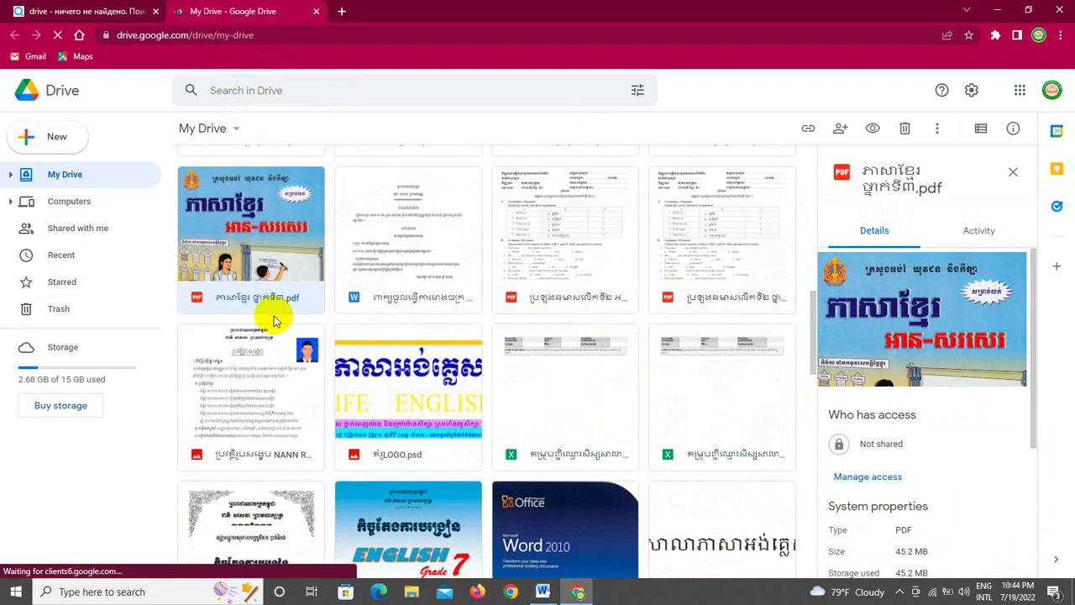
Look through the remaining My Drive files to the end of the list for the uploaded PDFs
scroll(277, 311, down, 7)
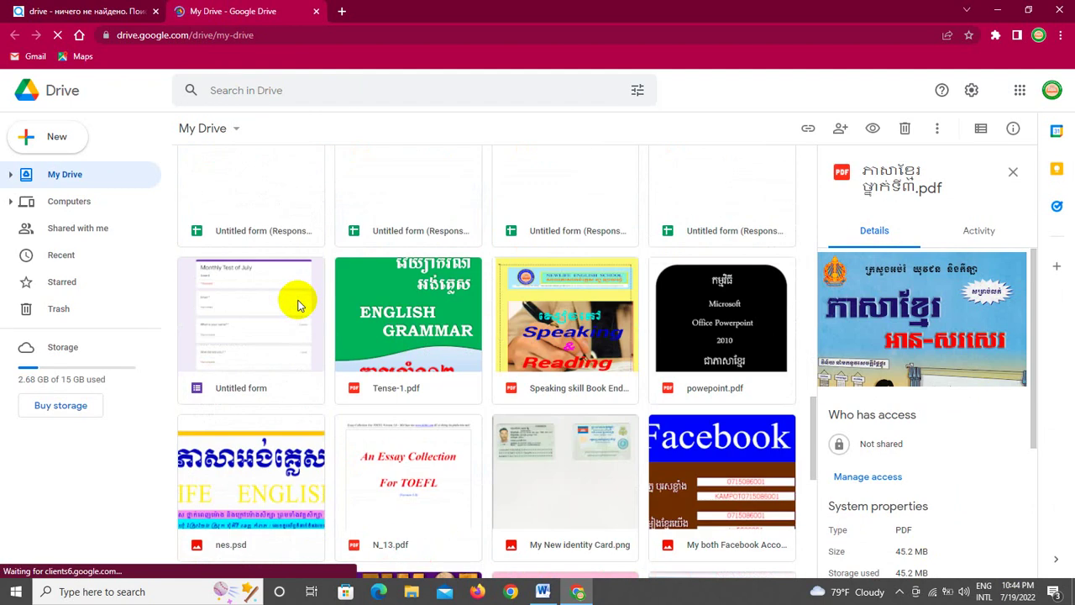
scroll(298, 305, down, 6)
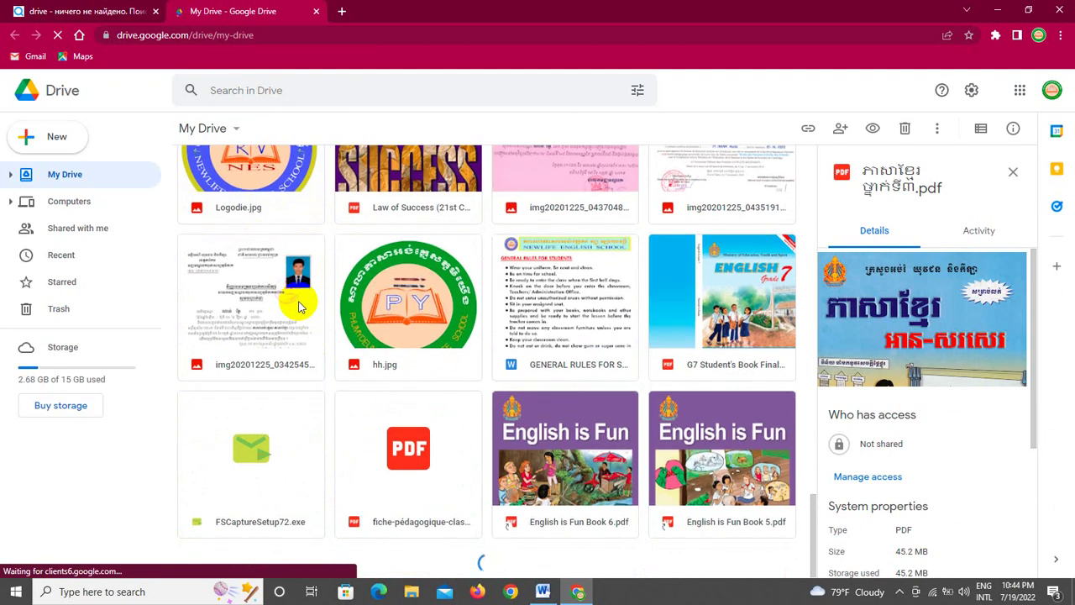
scroll(622, 357, down, 5)
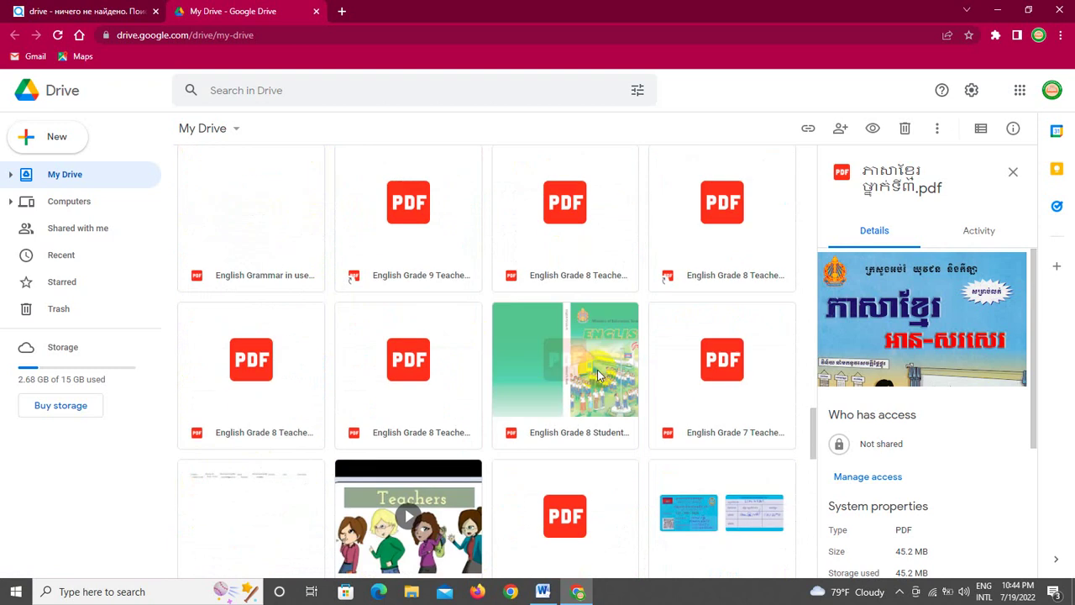
scroll(460, 337, down, 5)
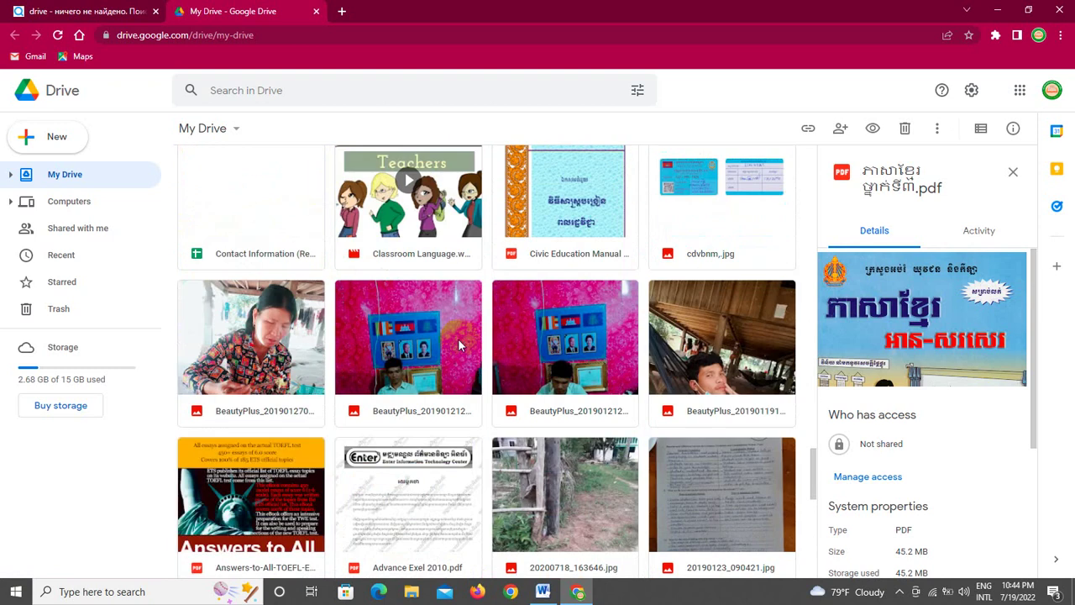
scroll(458, 341, down, 5)
scroll(460, 337, down, 3)
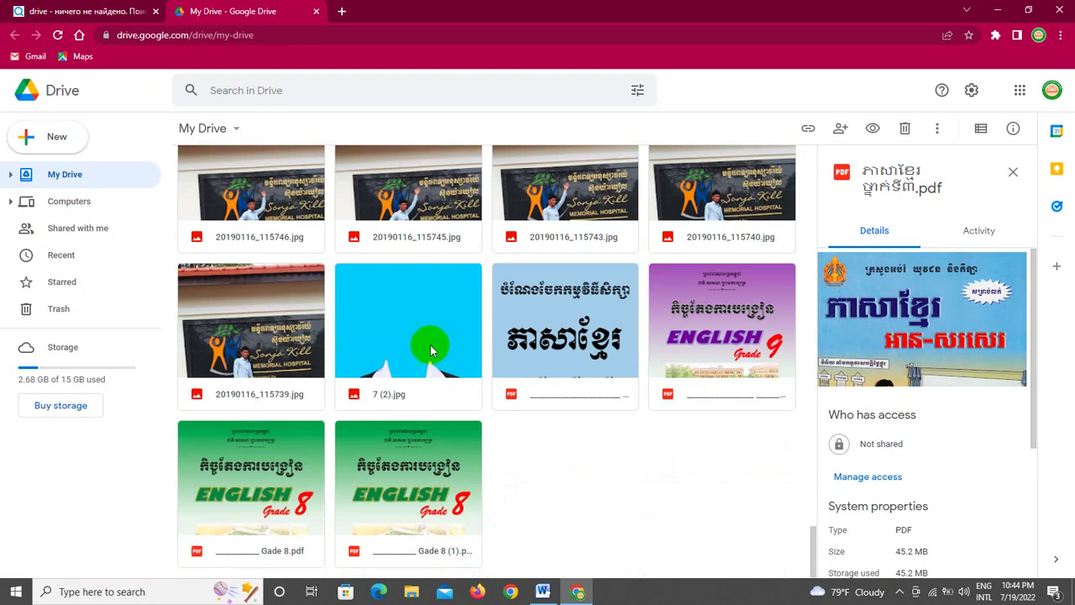
click(50, 174)
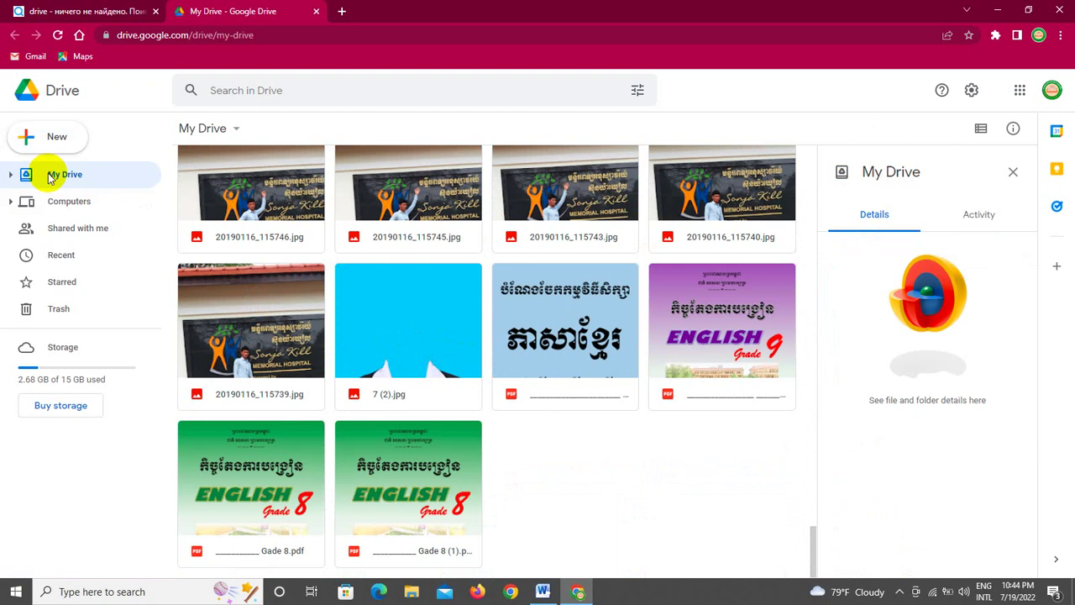
Open Drive's Storage list and look through the files using storage, down to the end and back, for the uploaded PDF books
click(53, 137)
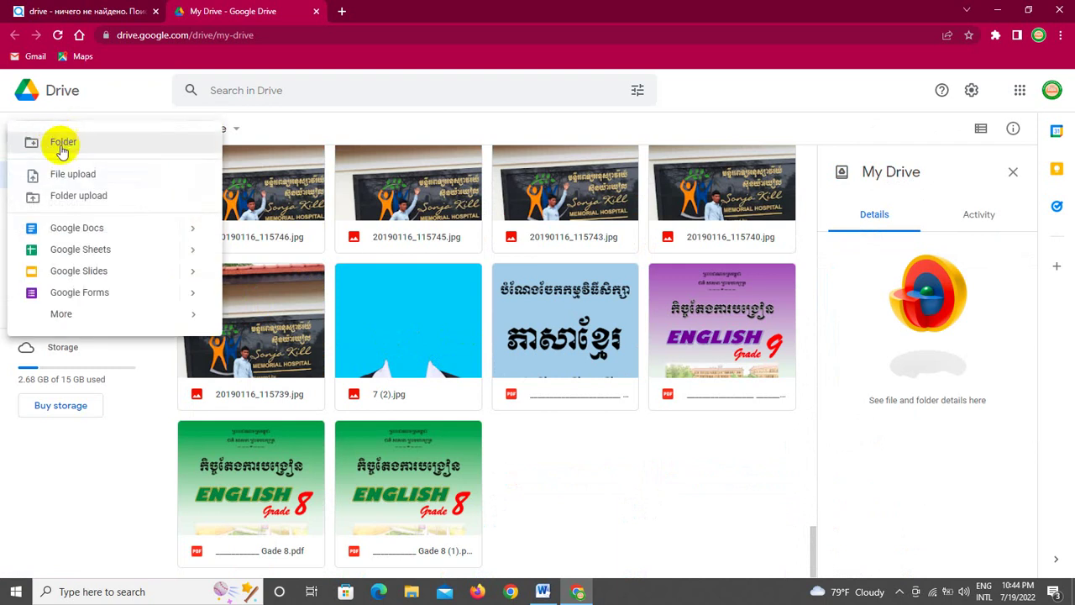
click(435, 173)
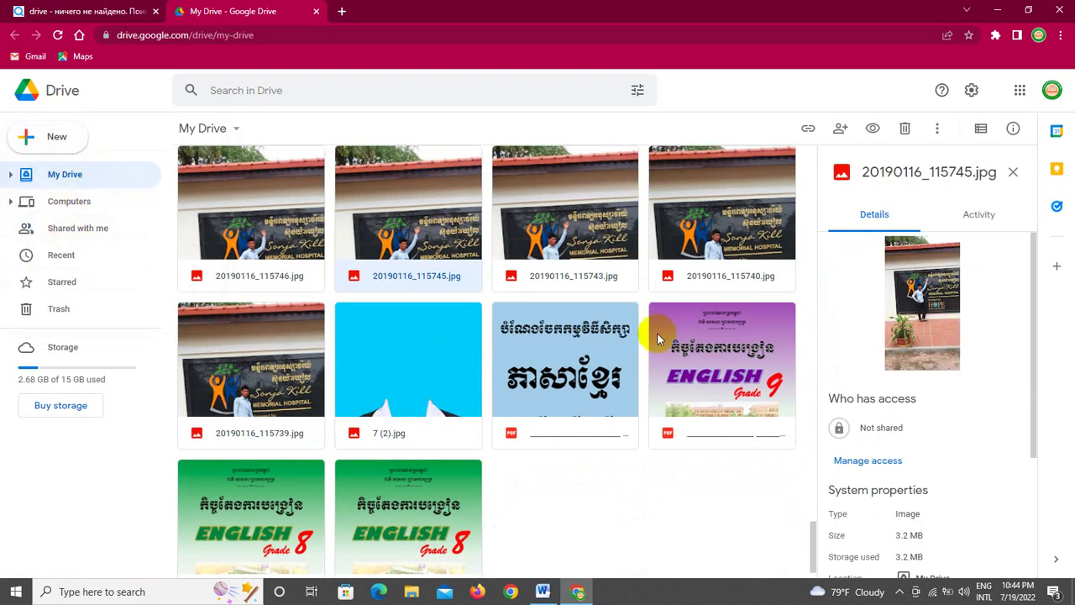
click(102, 351)
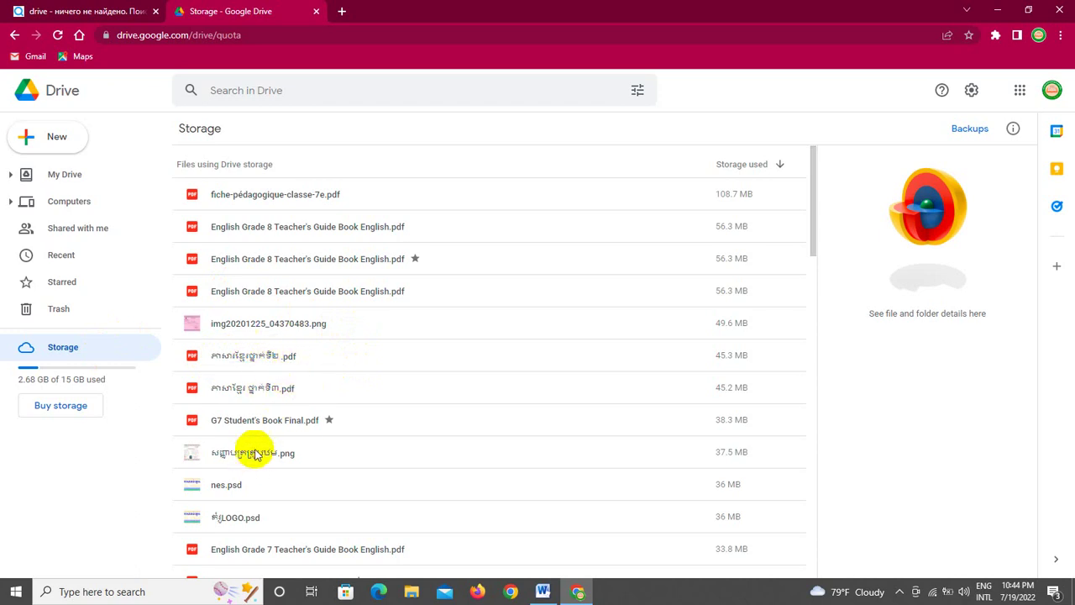
scroll(289, 314, down, 5)
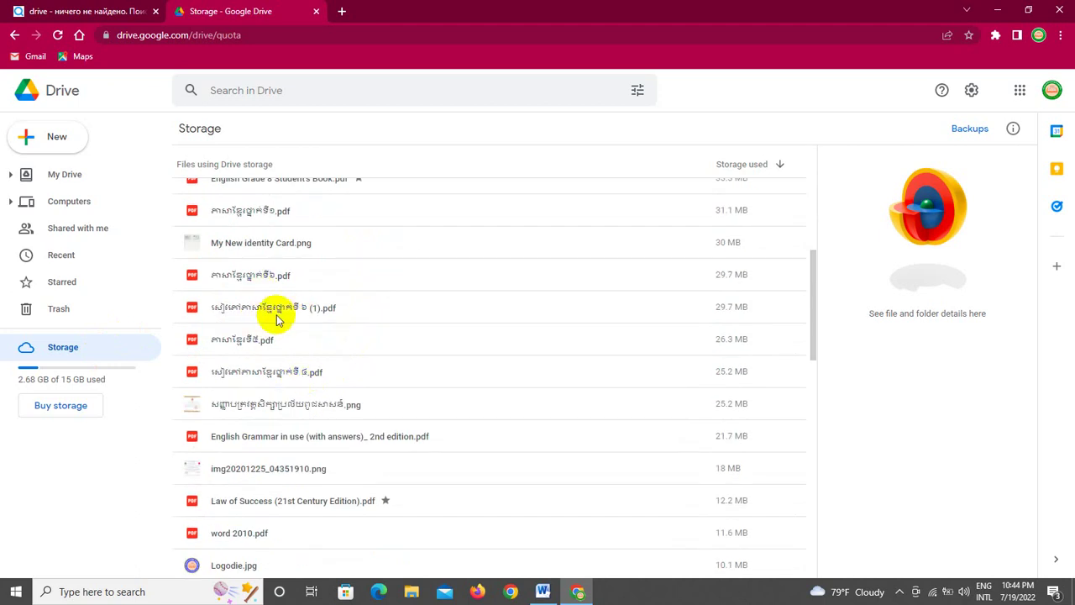
scroll(280, 417, down, 1)
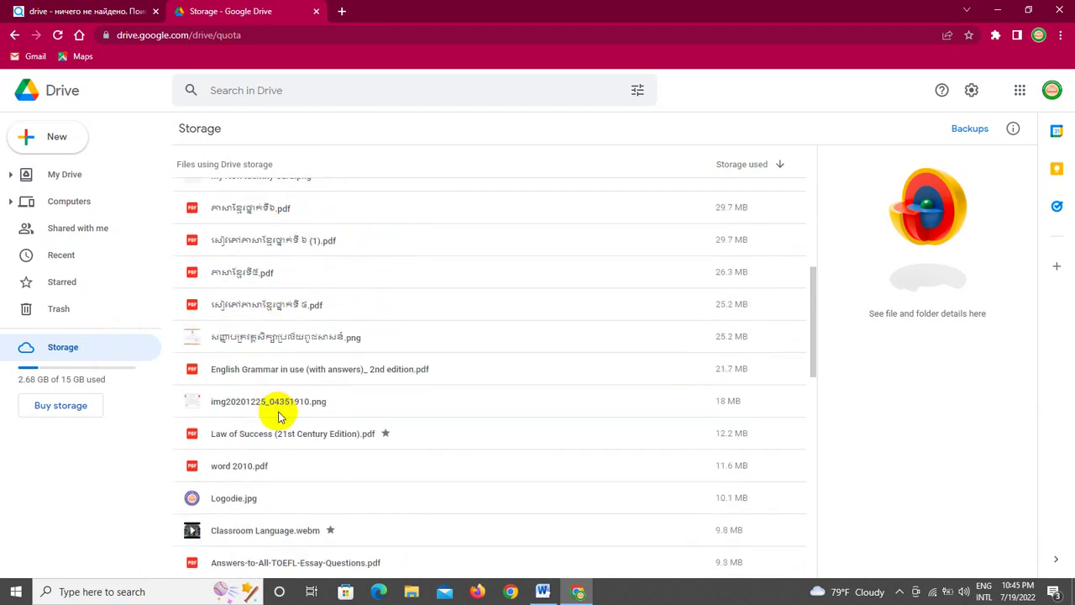
scroll(280, 416, down, 5)
scroll(257, 341, down, 4)
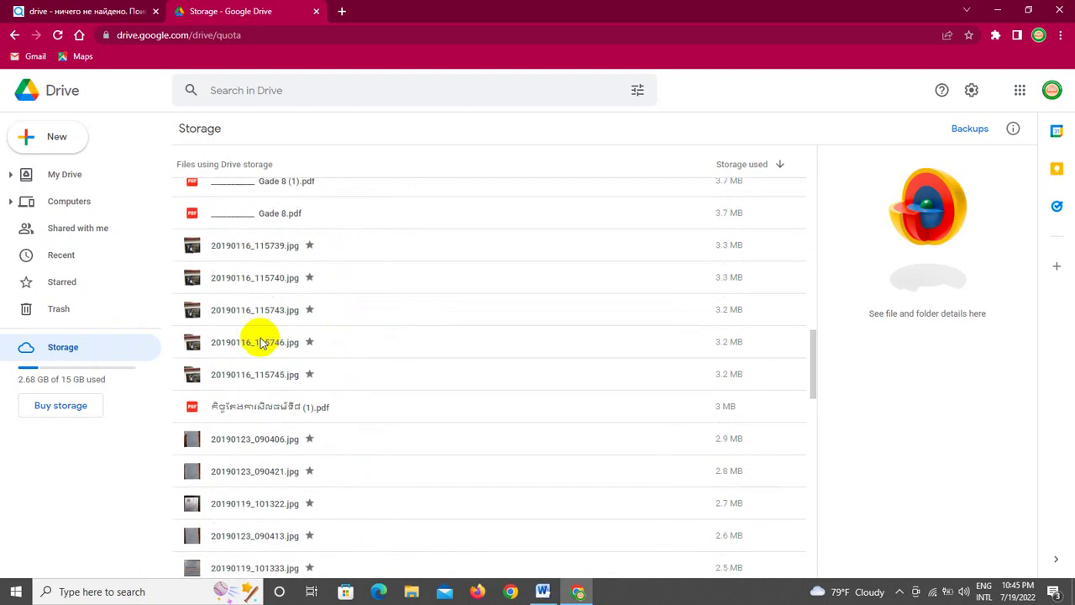
scroll(261, 343, down, 8)
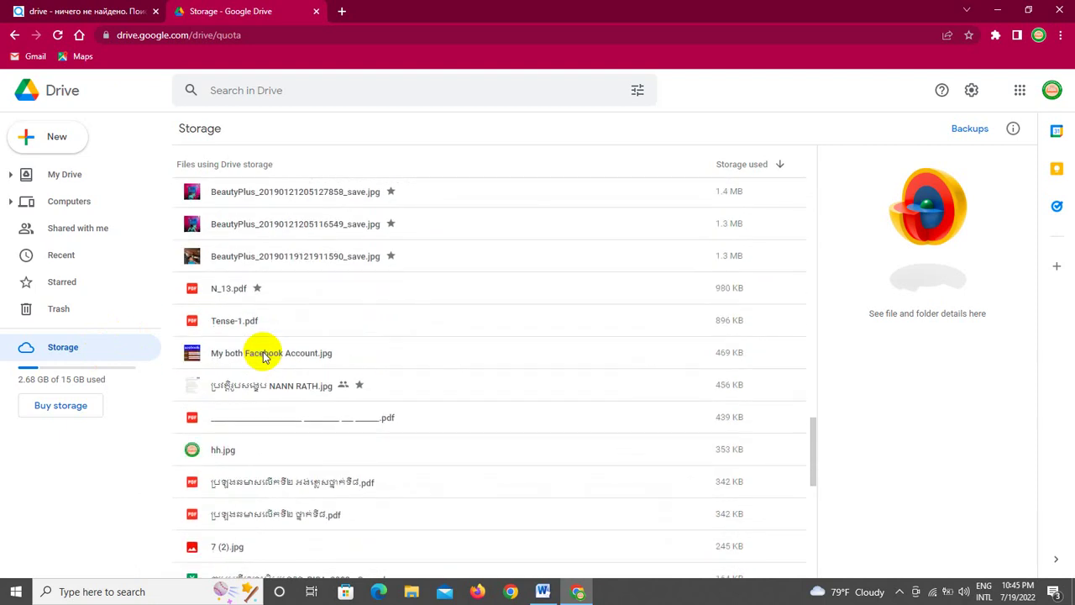
scroll(271, 376, down, 3)
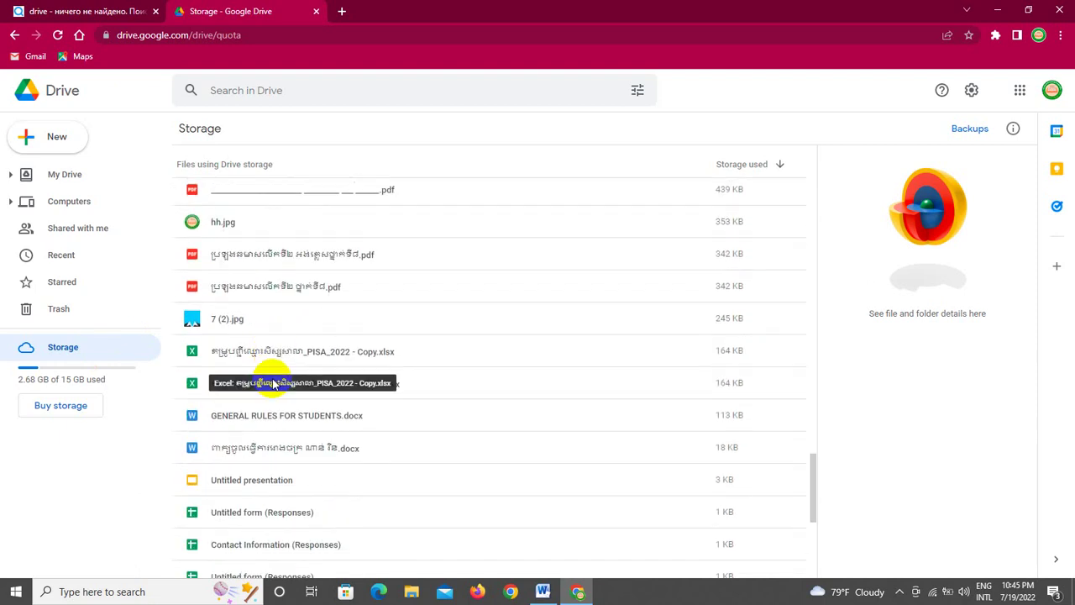
scroll(271, 378, down, 4)
scroll(303, 382, down, 1)
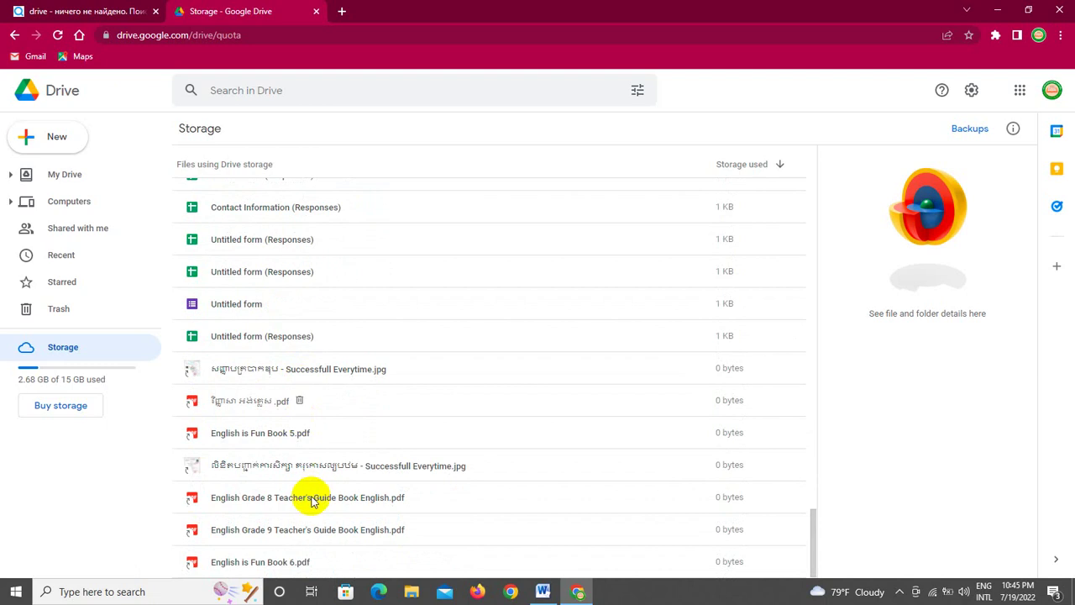
scroll(293, 285, up, 15)
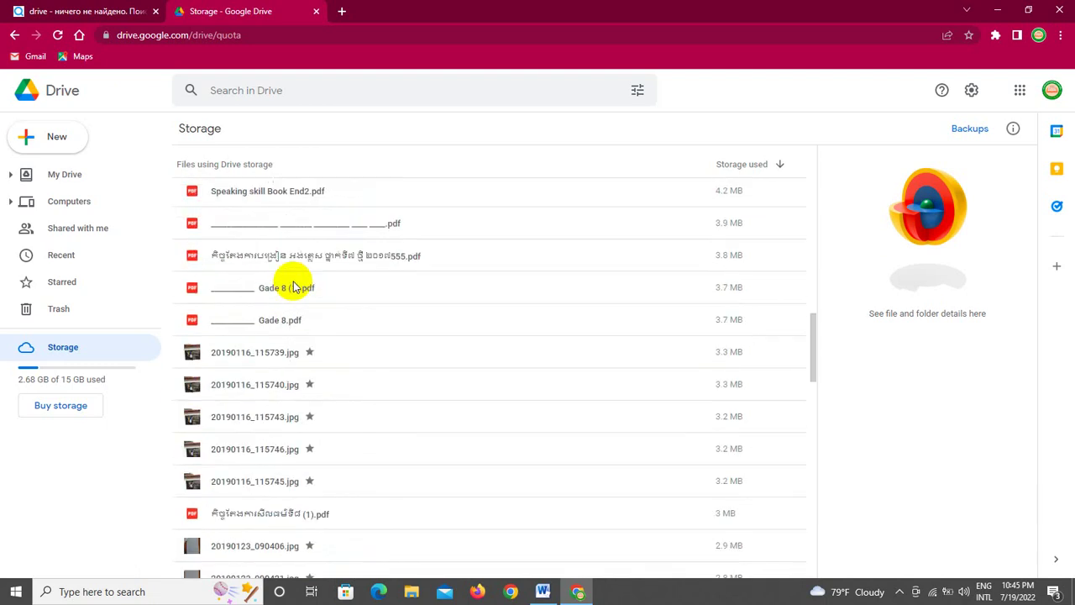
scroll(293, 285, up, 3)
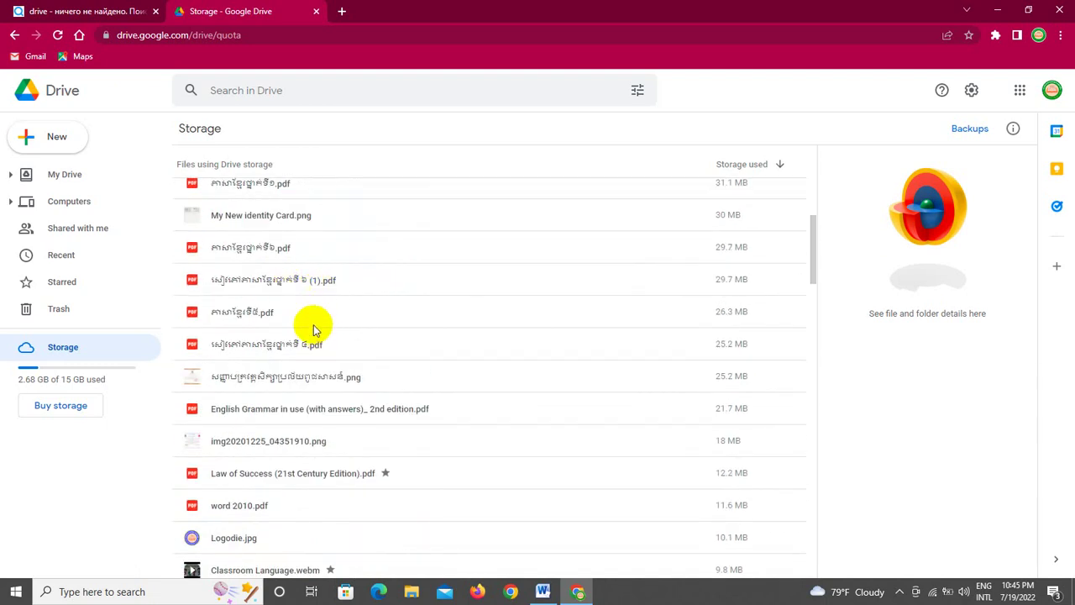
scroll(257, 211, up, 3)
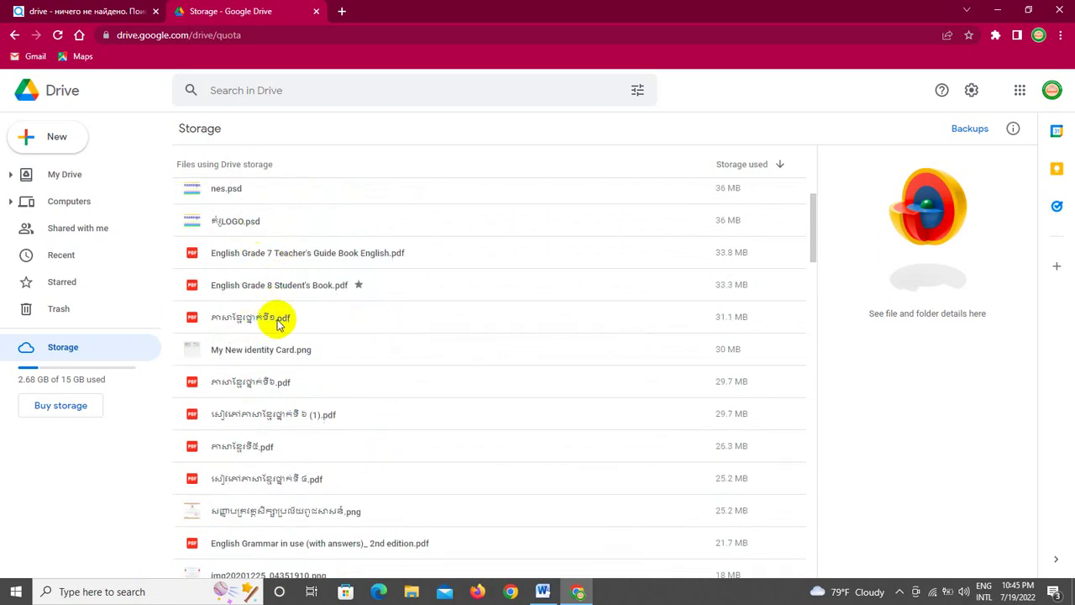
scroll(280, 324, up, 3)
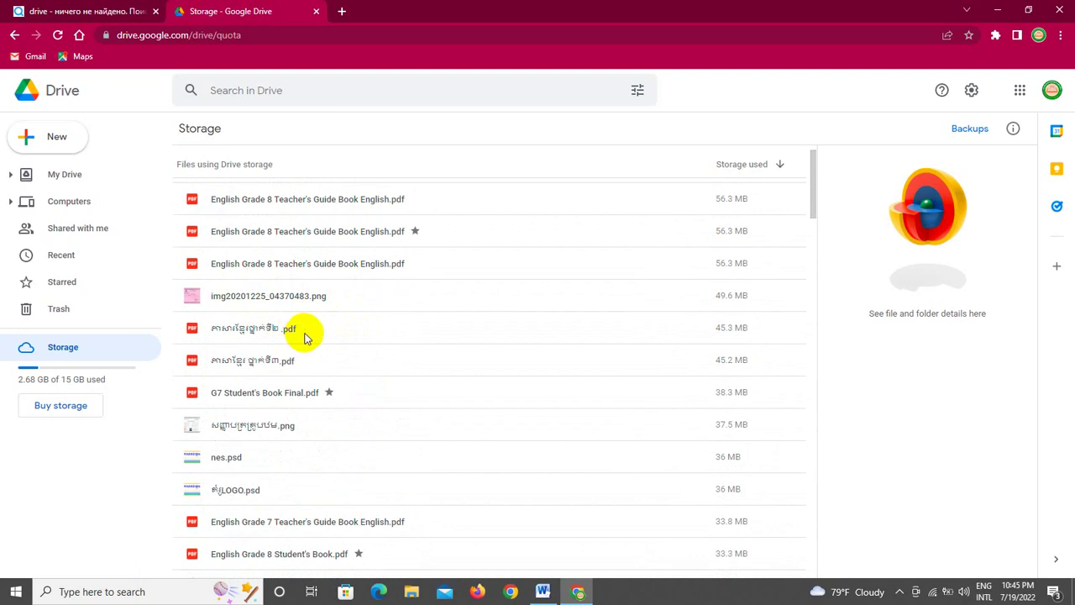
scroll(311, 336, up, 1)
scroll(310, 336, down, 7)
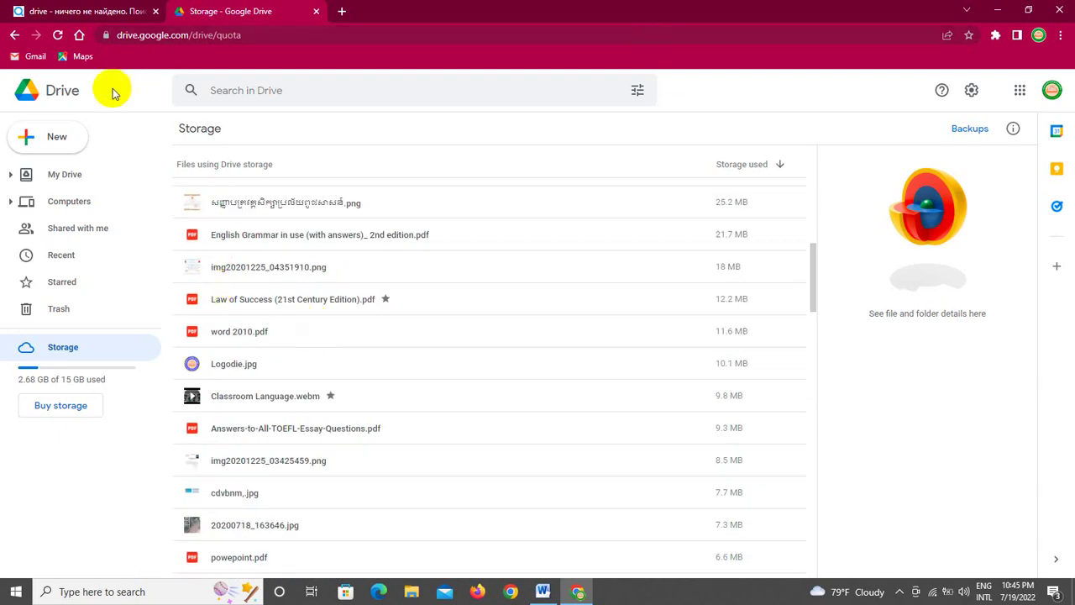
Return to My Drive and check its folders and files to the end of the list for the uploaded books
click(50, 178)
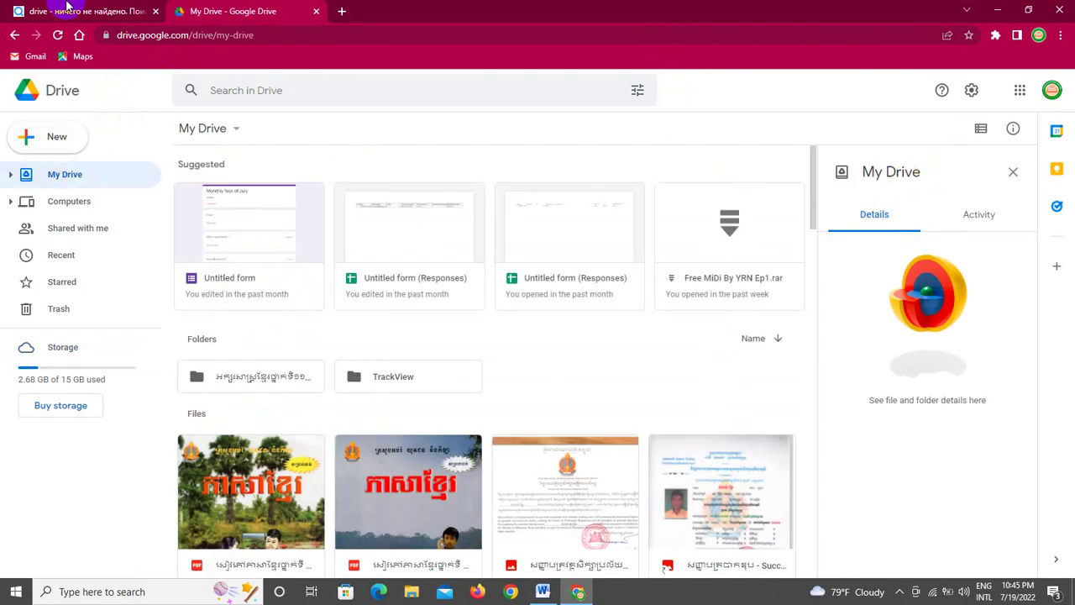
scroll(652, 316, down, 5)
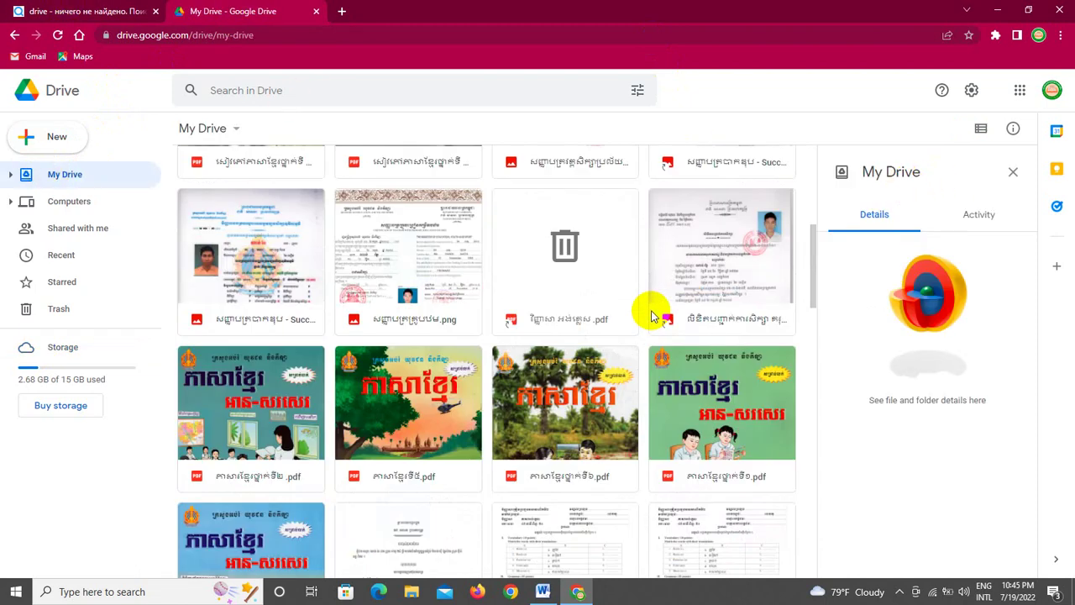
scroll(652, 315, down, 15)
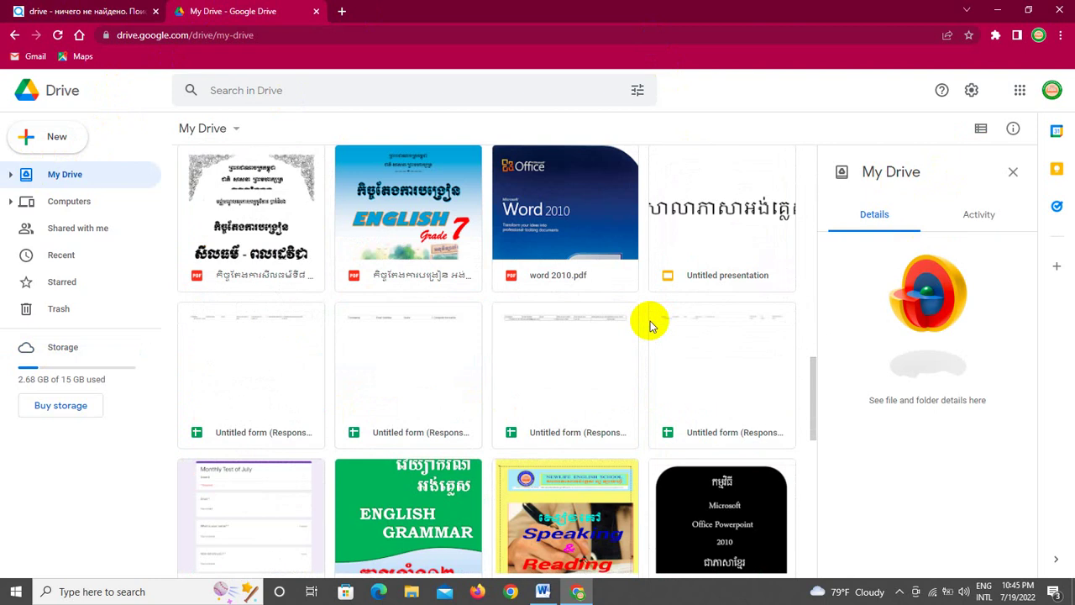
scroll(647, 329, down, 5)
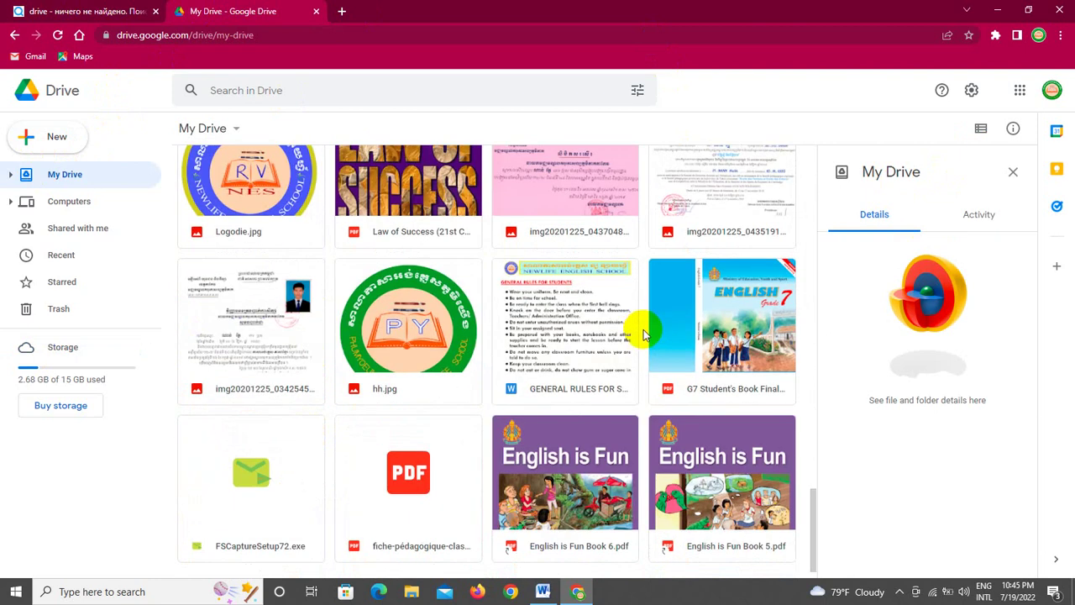
scroll(644, 336, down, 4)
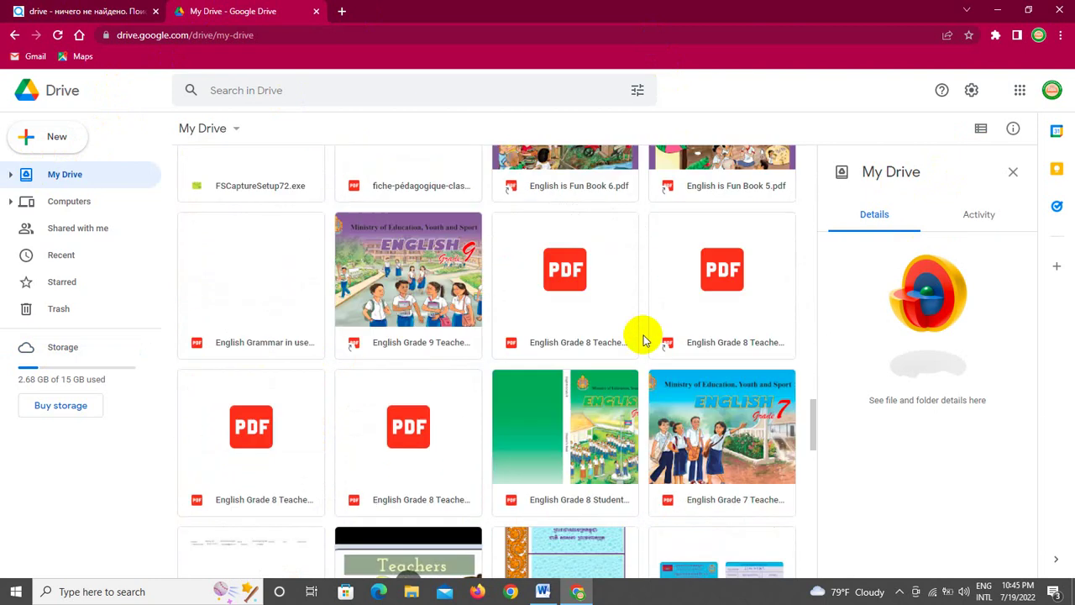
scroll(643, 340, down, 8)
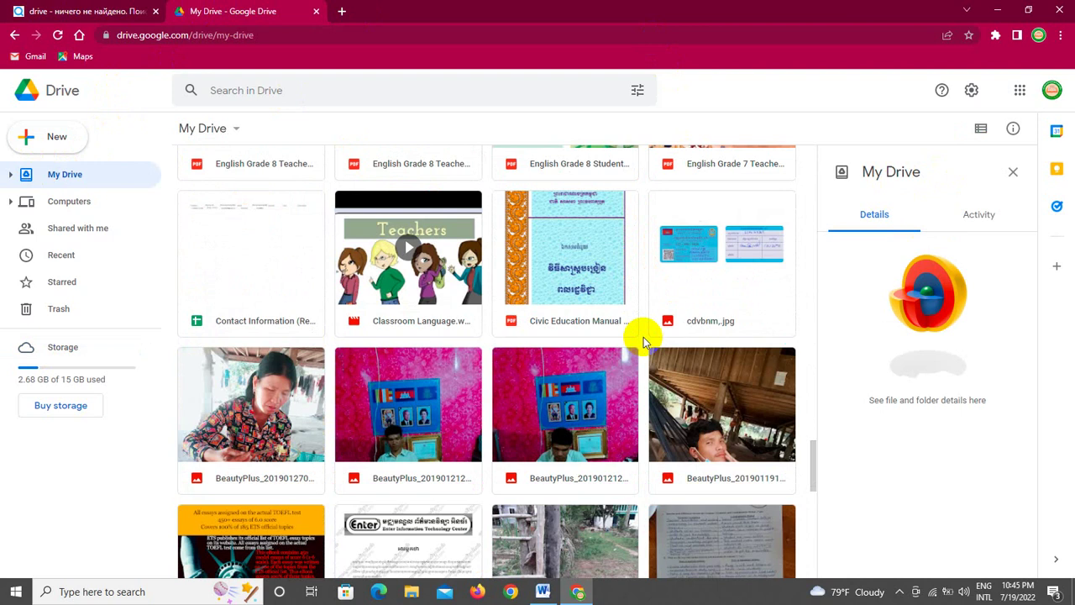
scroll(644, 344, down, 4)
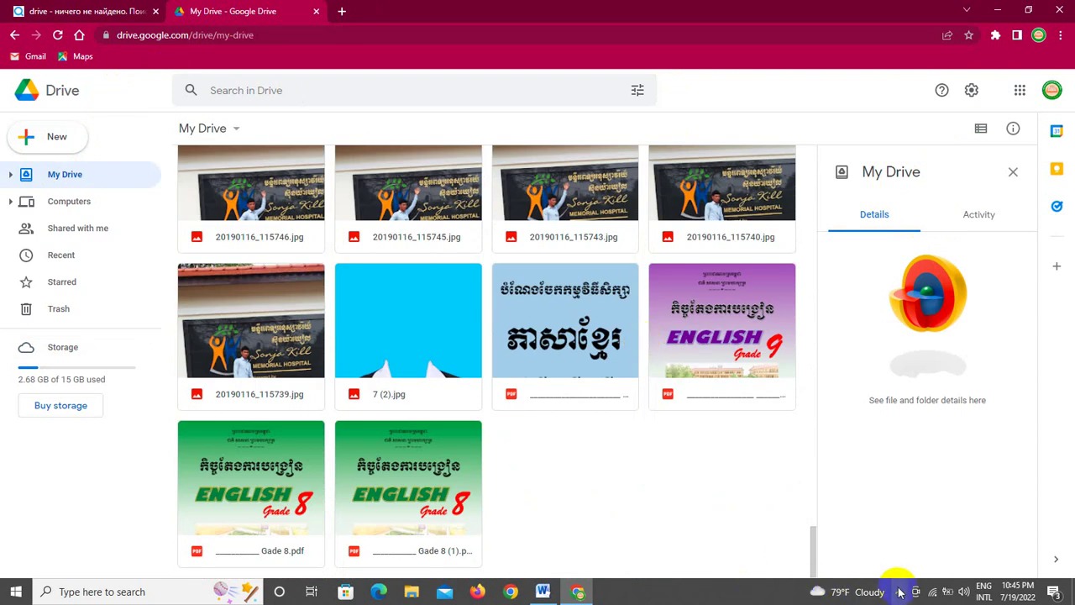
scroll(672, 371, up, 10)
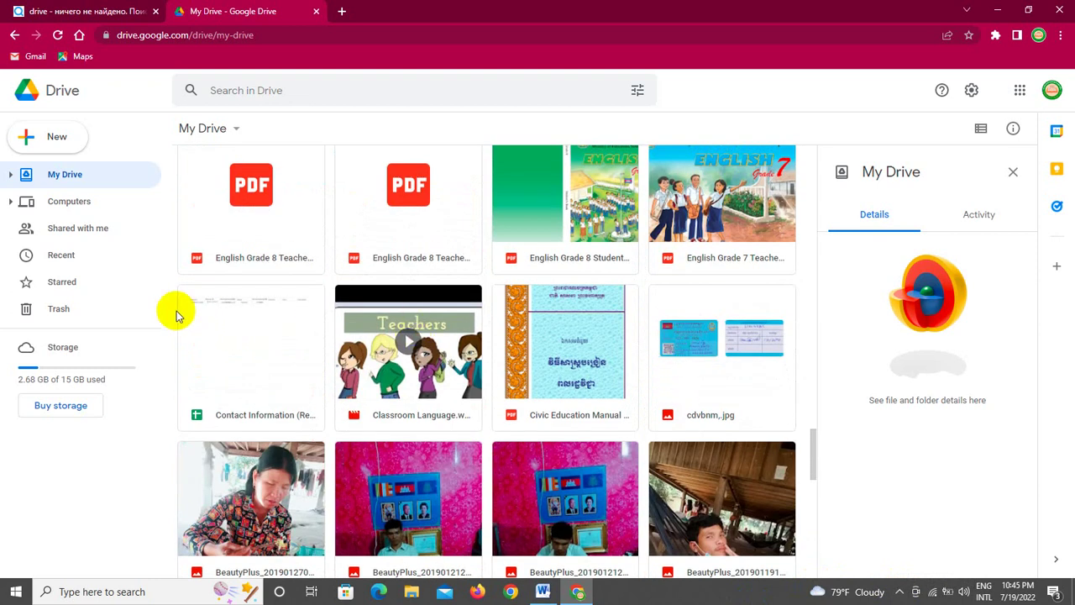
Upload the Desktop PDFs "ភាសាខ្មែរ កម្រិតទី៣", "សៀវភៅមត្តេយ្យ" and "ភាសាខ្មែរ កម្រិត២" to My Drive again
click(43, 137)
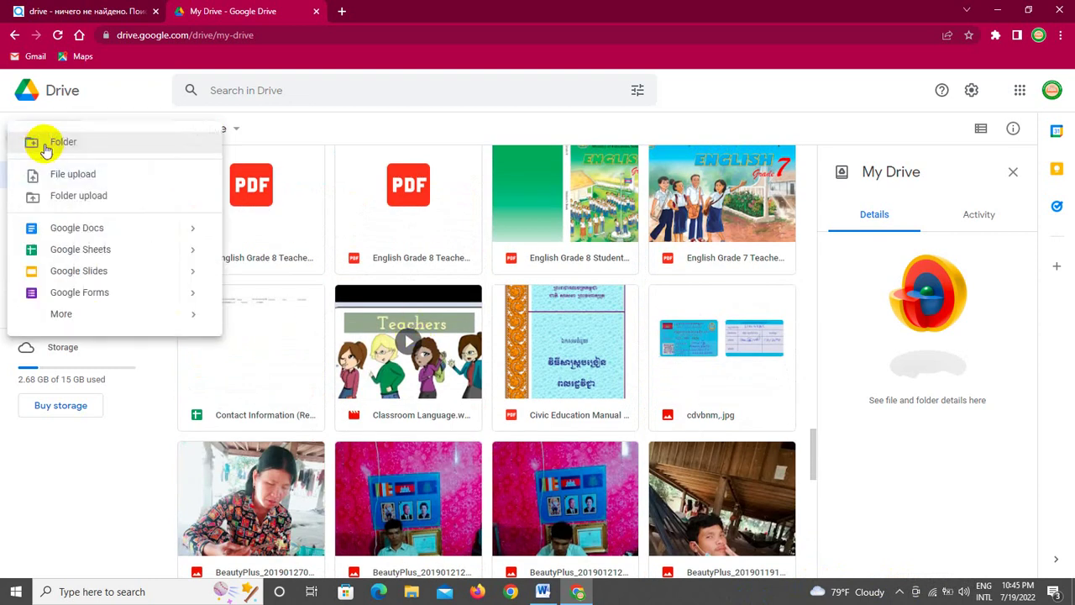
click(79, 176)
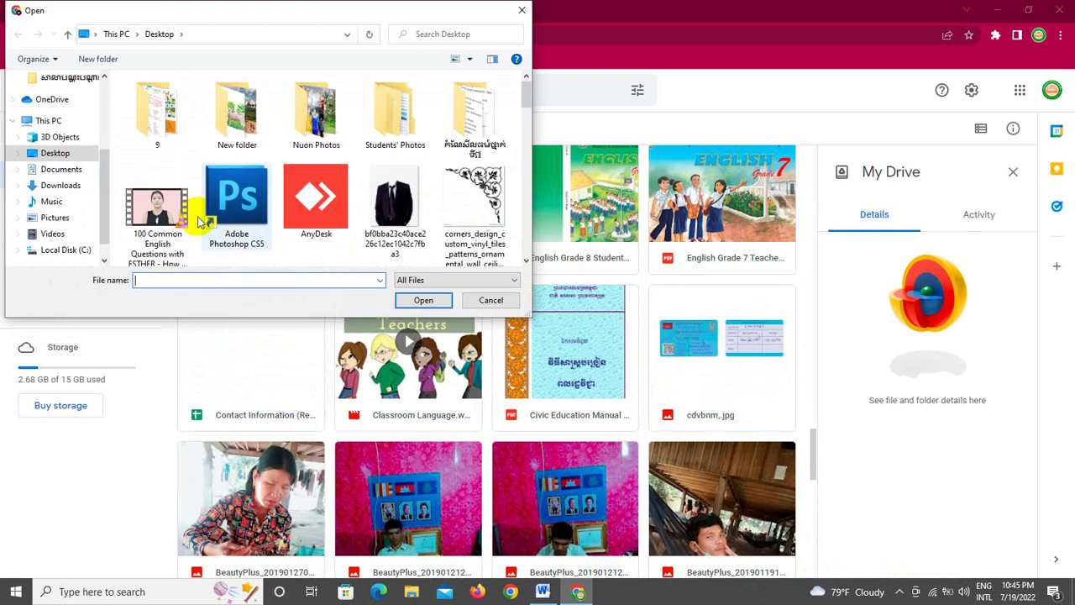
scroll(199, 221, down, 10)
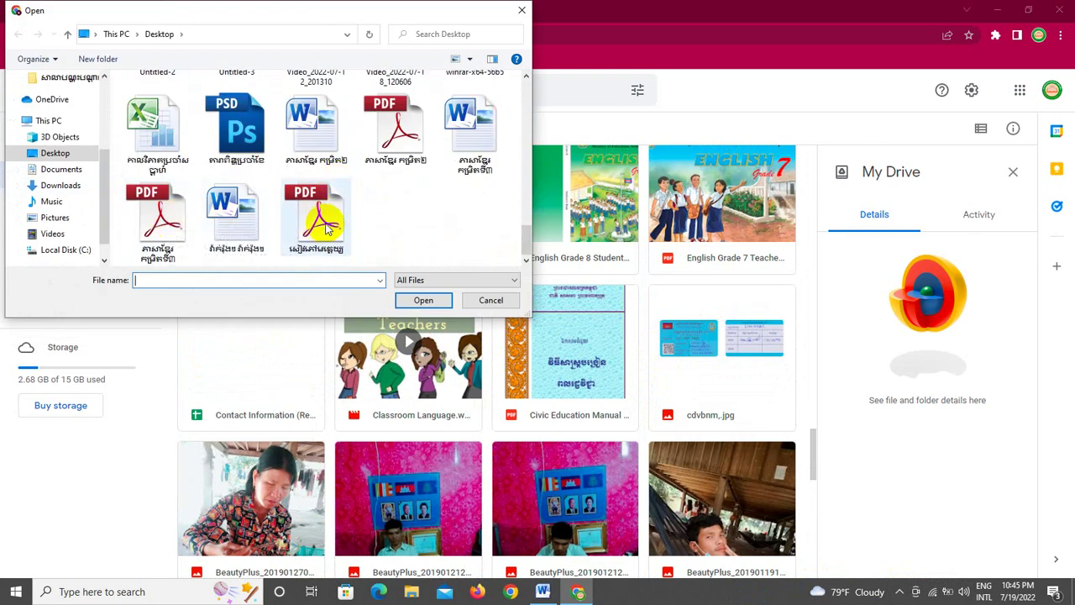
click(138, 214)
ctrl+click(317, 220)
ctrl+click(395, 128)
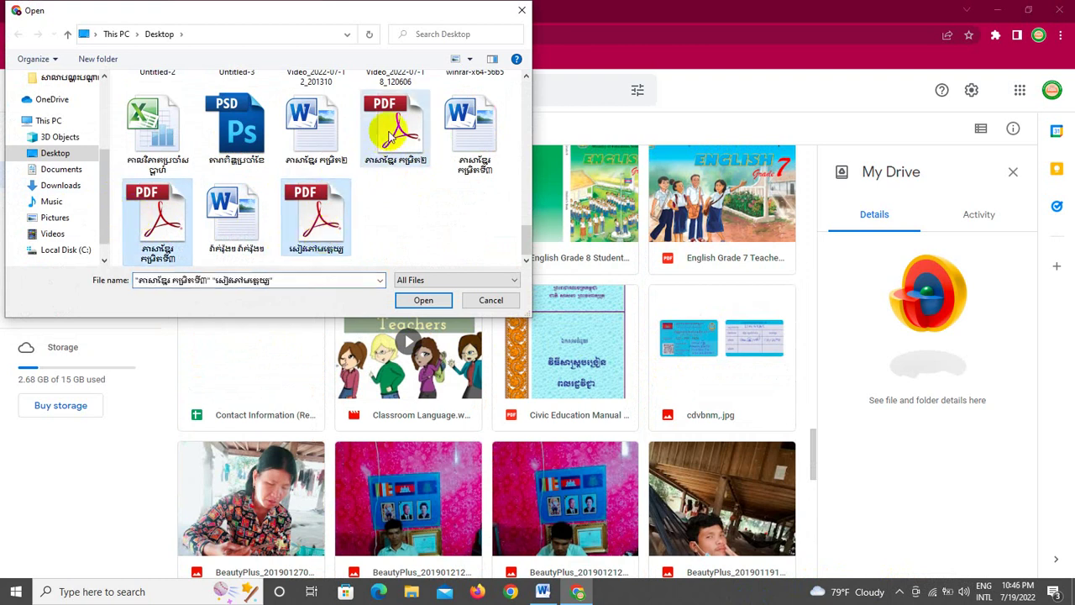
click(423, 300)
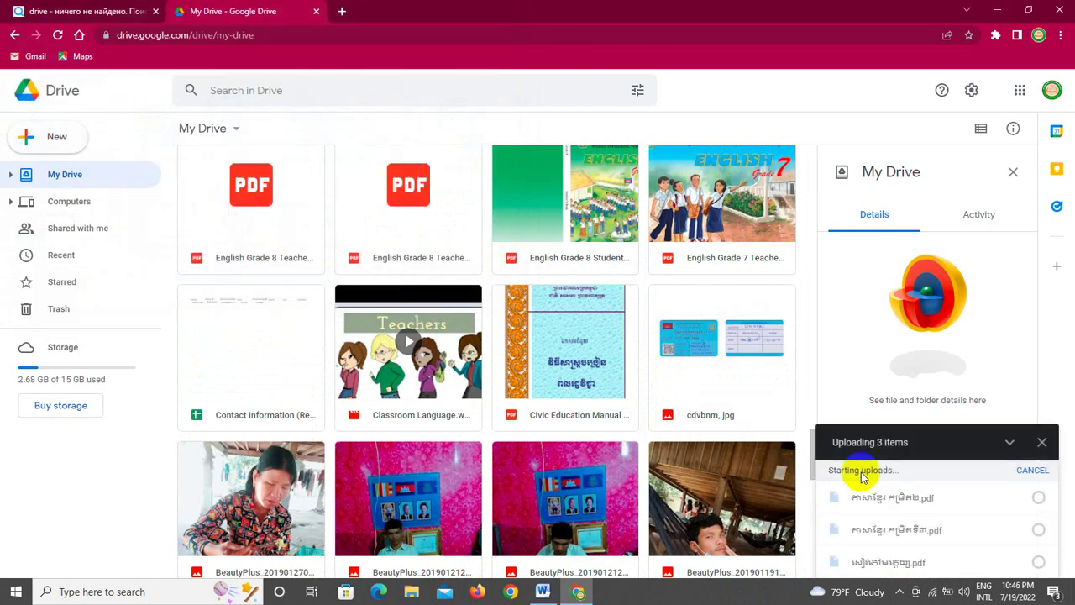